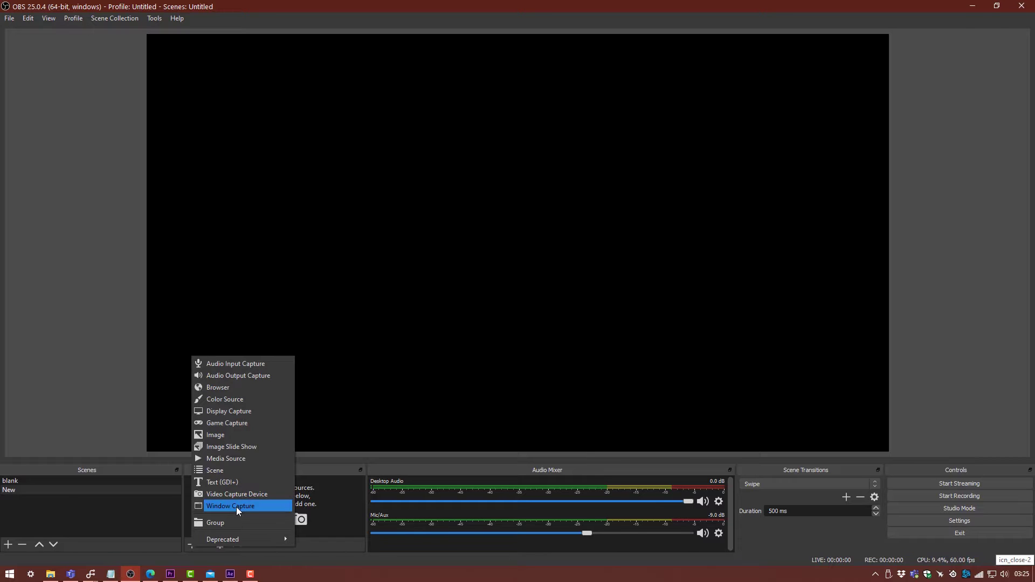
Add a Window Capture source named 'Microsoft Teams' showing the [Teams.exe]: Calendar | Microsoft Teams window
{"action": "left_click", "coordinate": [236, 507]}
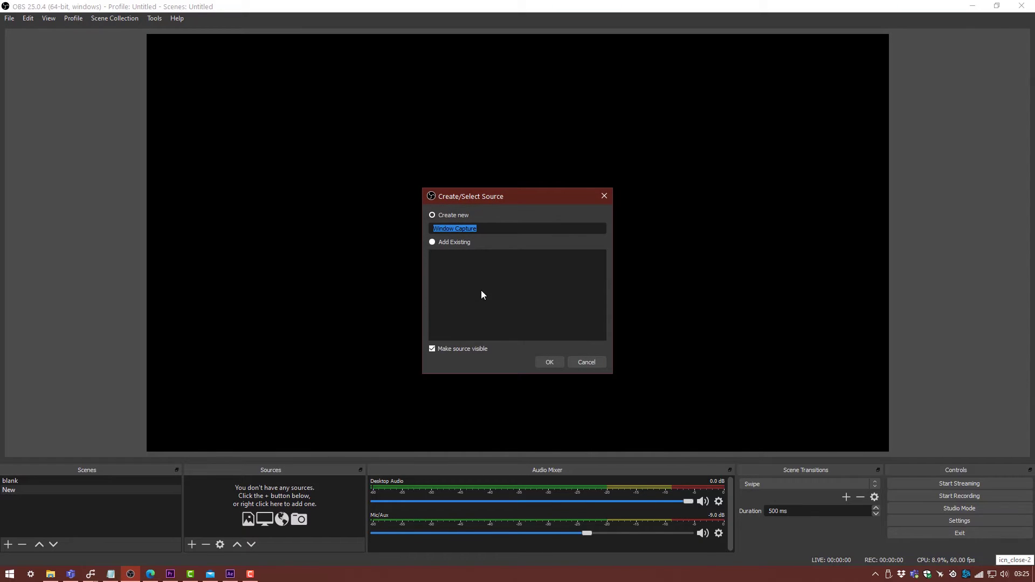
{"action": "type", "text": "Microsoft Teams"}
{"action": "left_click", "coordinate": [560, 362]}
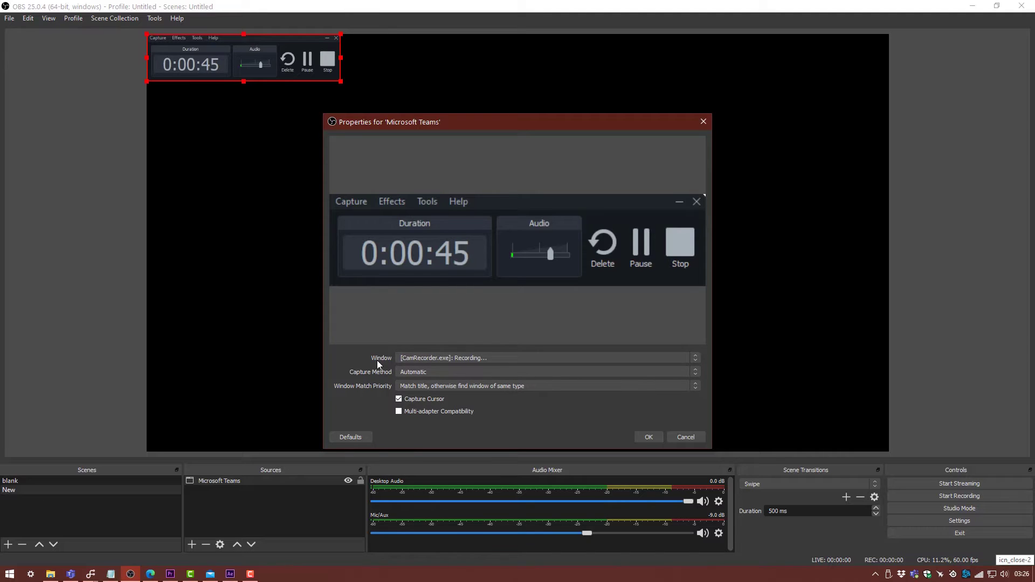
{"action": "left_click", "coordinate": [462, 357]}
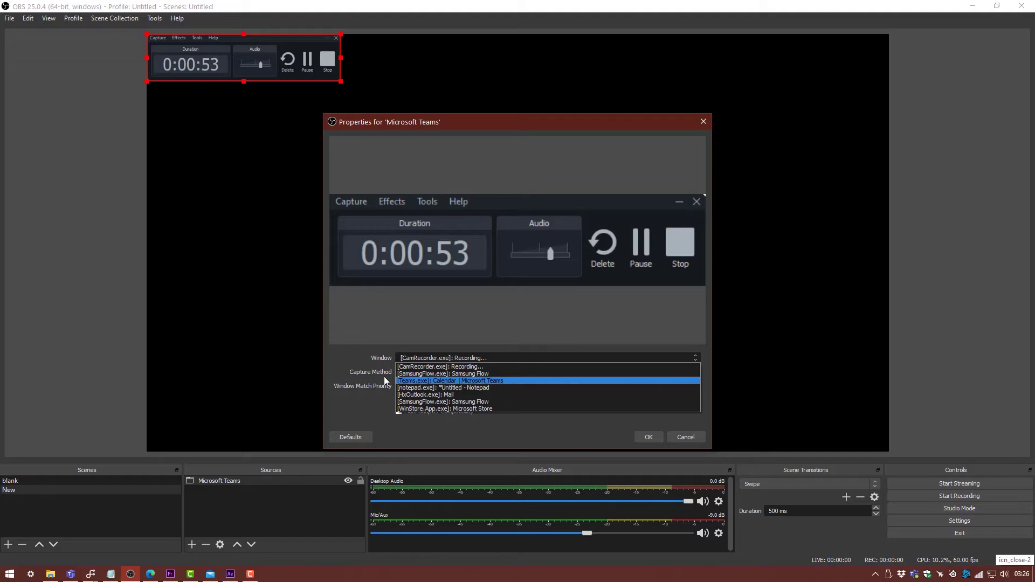
{"action": "left_click", "coordinate": [412, 382]}
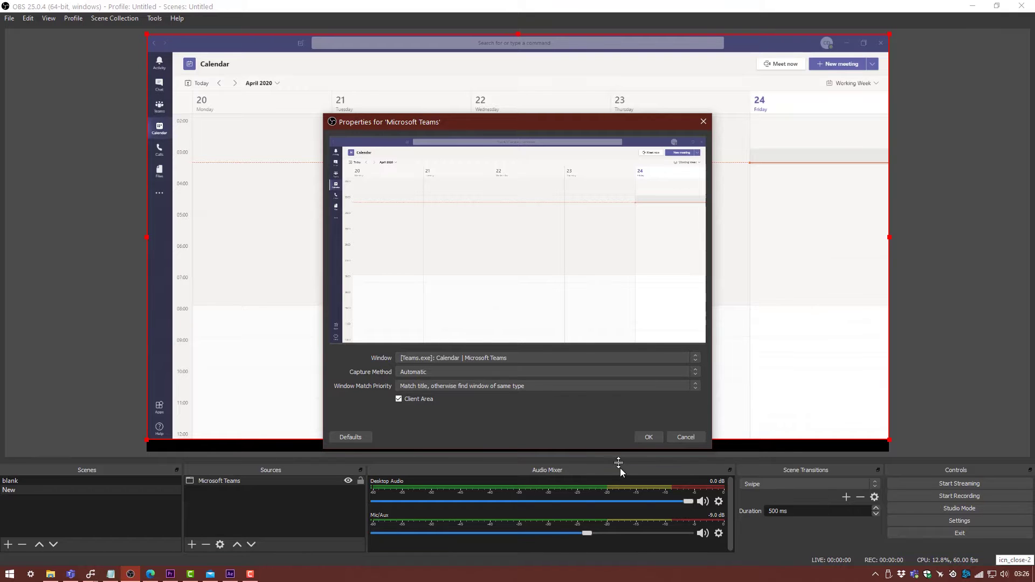
{"action": "left_click", "coordinate": [651, 435]}
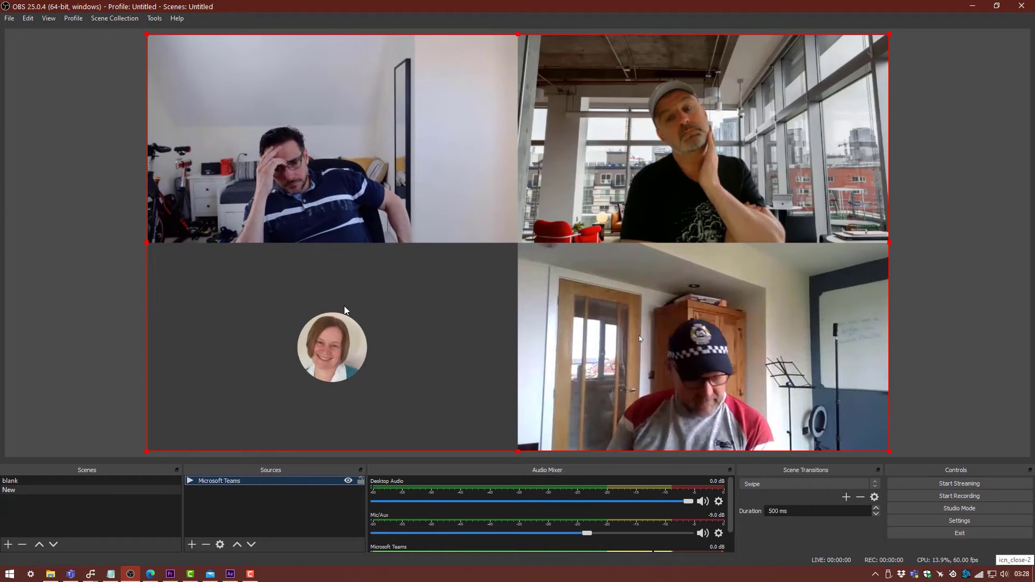
Add the existing HUGO Text (GDI+) caption to the scene
{"action": "left_click", "coordinate": [192, 544]}
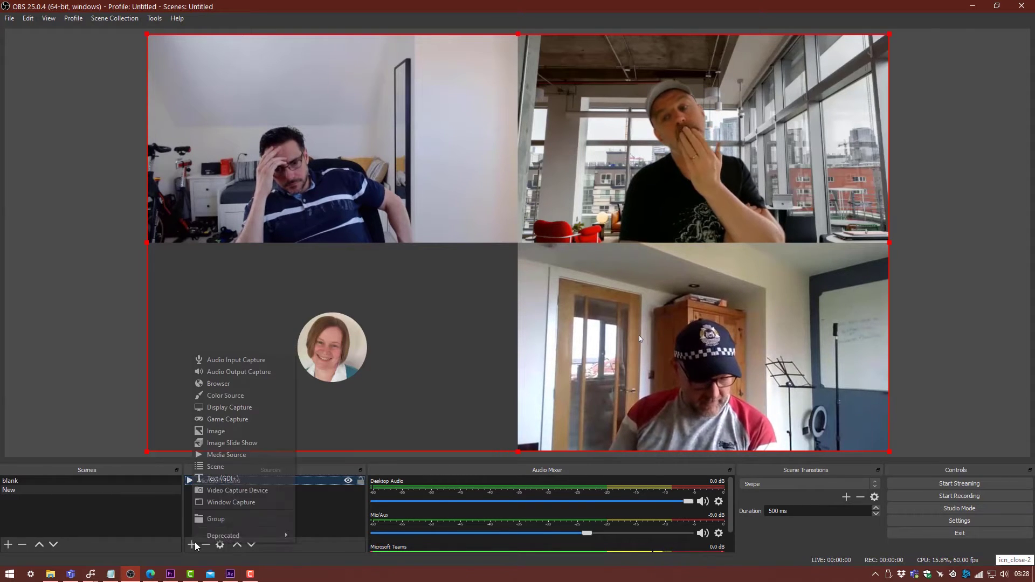
{"action": "left_click", "coordinate": [235, 479]}
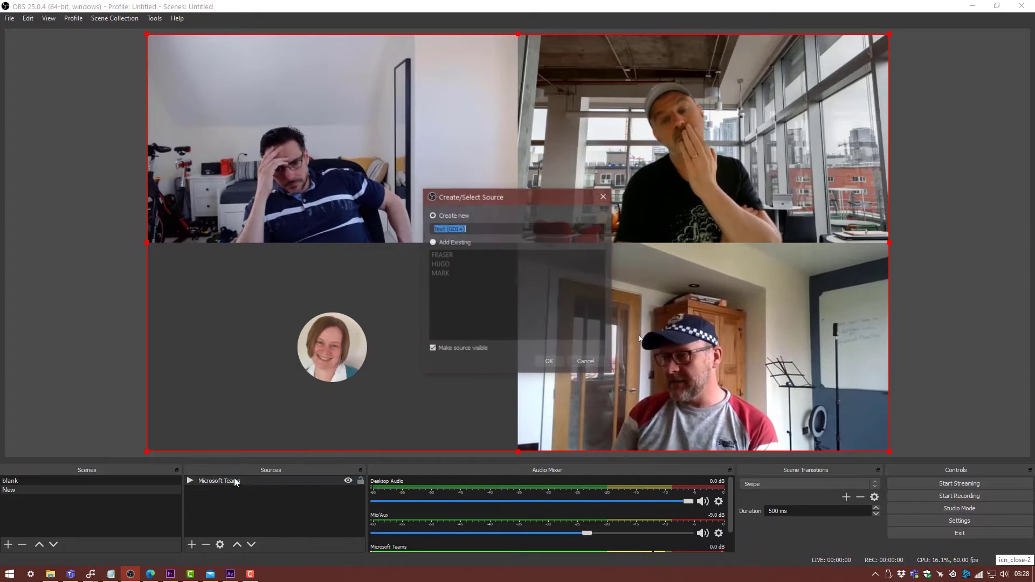
{"action": "left_click", "coordinate": [451, 256]}
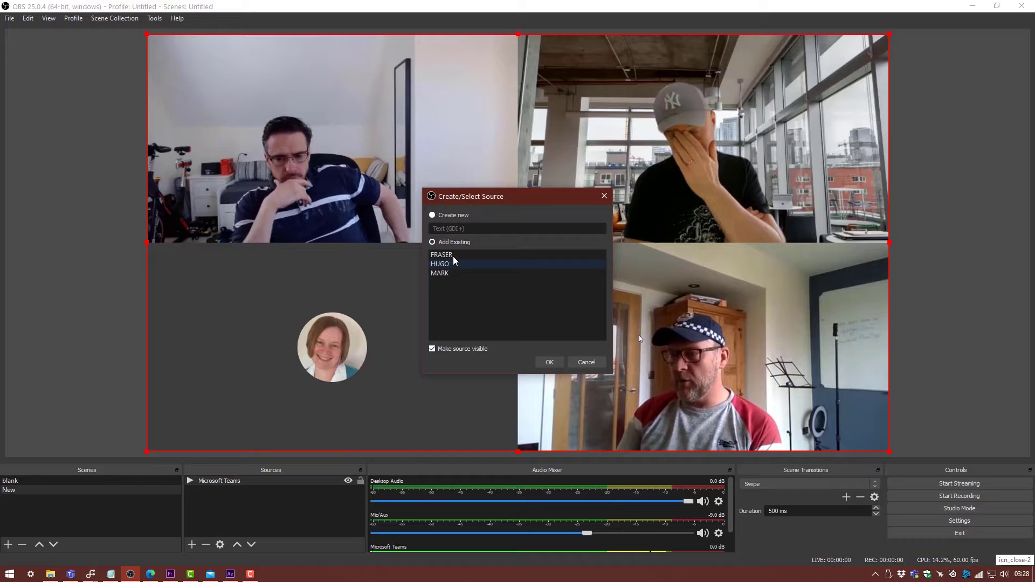
{"action": "left_click", "coordinate": [451, 264]}
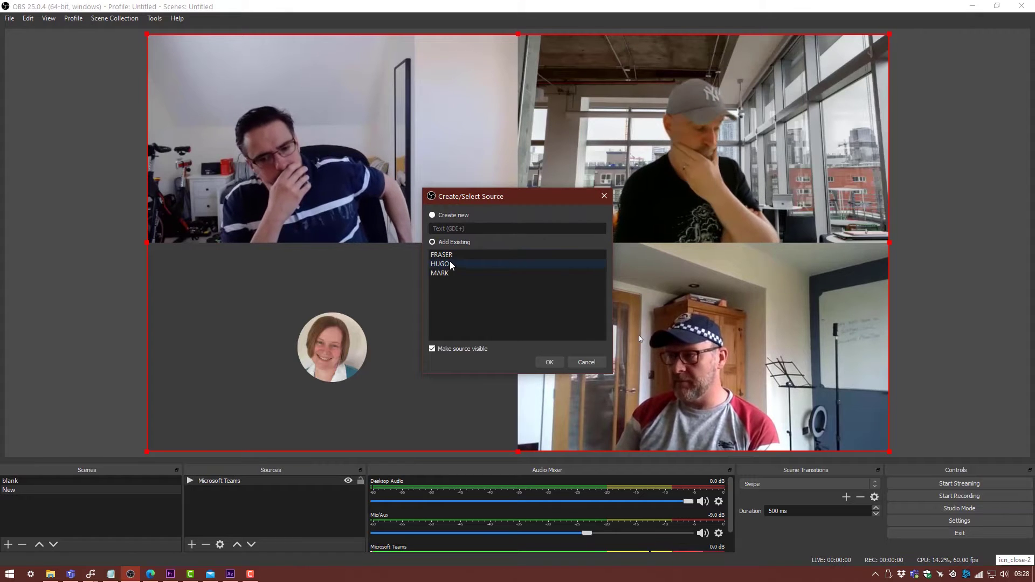
{"action": "left_click", "coordinate": [549, 362]}
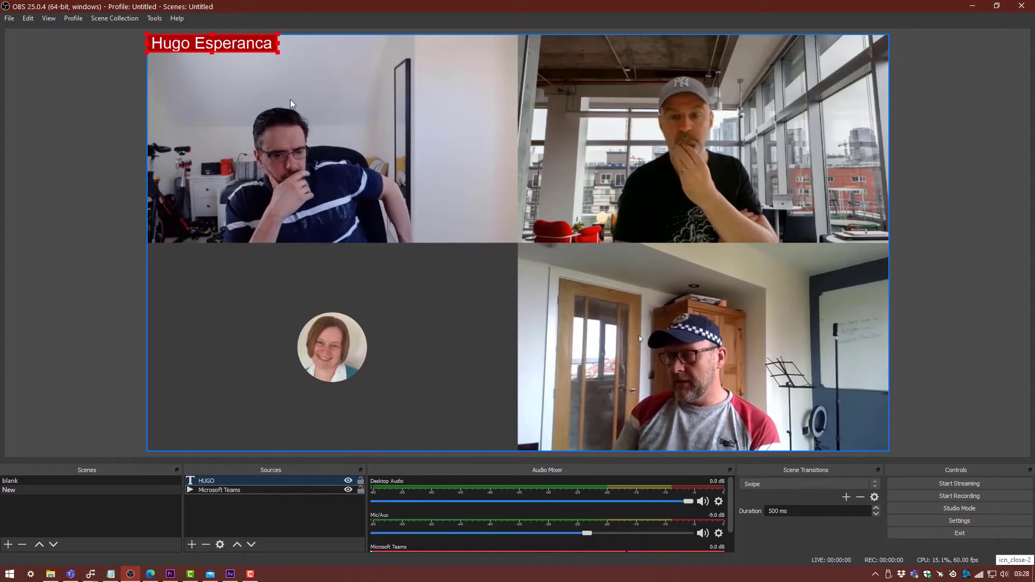
Move the caption to the top-left video's bottom-left corner and review its properties
{"action": "left_click_drag", "start_coordinate": [249, 79], "coordinate": [230, 214]}
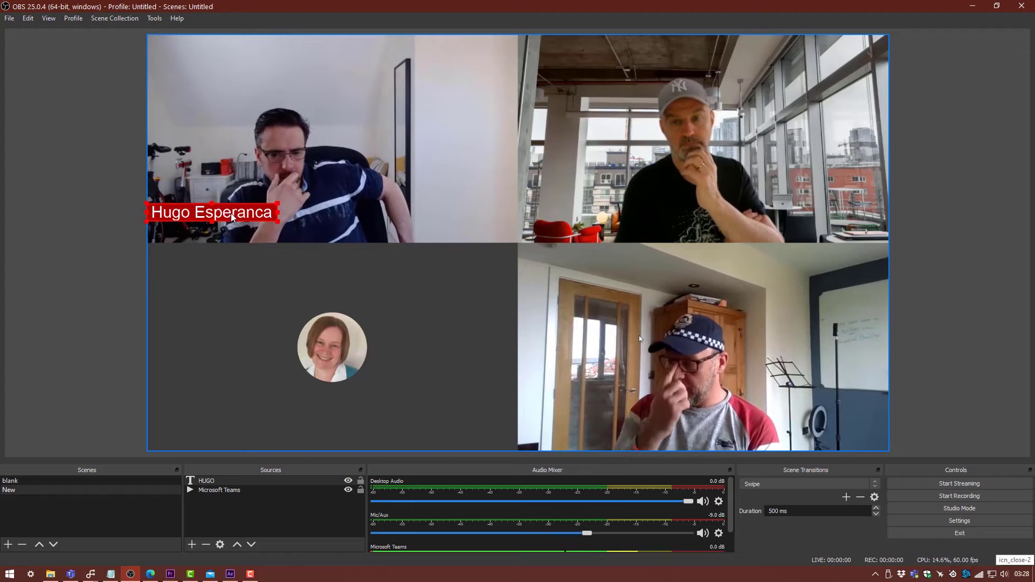
{"action": "right_click", "coordinate": [231, 215]}
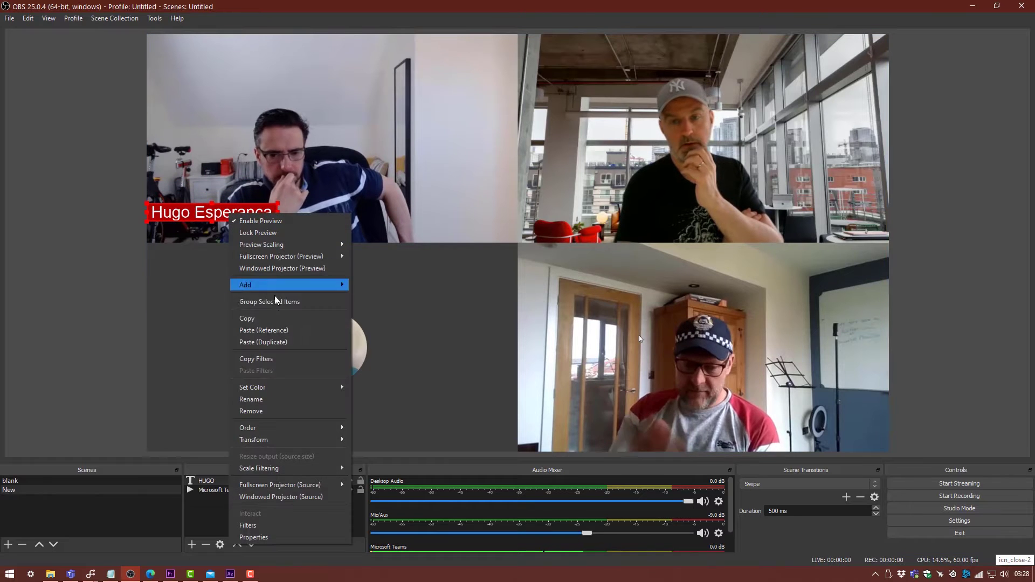
{"action": "left_click", "coordinate": [258, 537]}
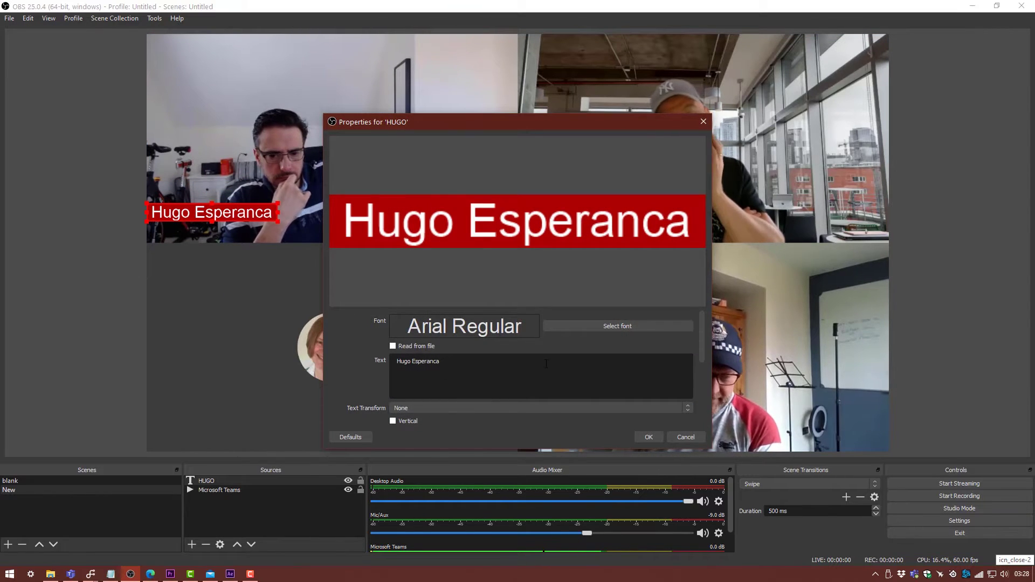
{"action": "scroll", "coordinate": [526, 364], "scroll_direction": "down", "scroll_amount": 5}
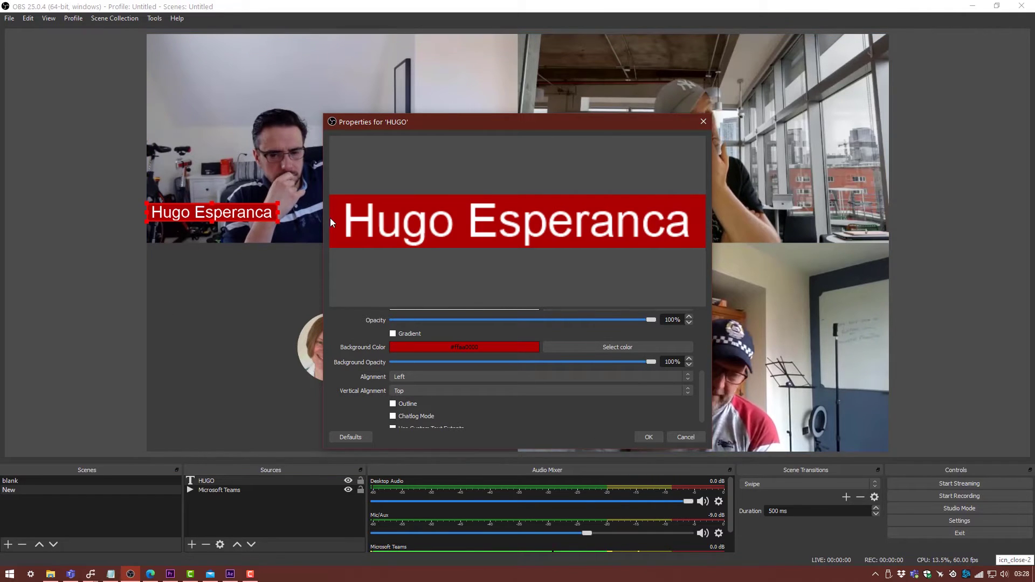
{"action": "left_click", "coordinate": [289, 256]}
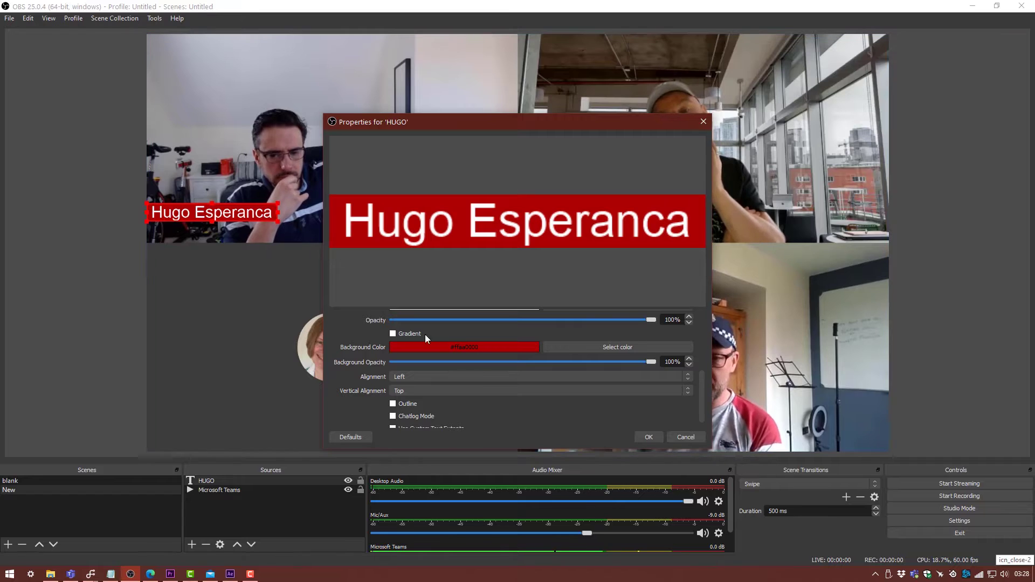
{"action": "left_click", "coordinate": [649, 437]}
Add the first existing name caption and place it on the bottom-right participant's video
{"action": "left_click", "coordinate": [192, 544]}
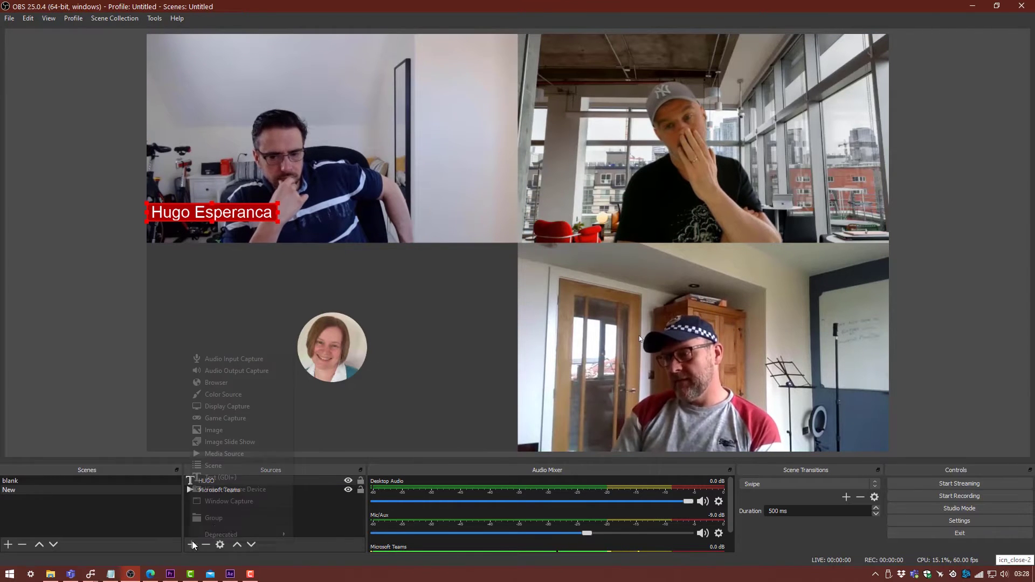
{"action": "left_click", "coordinate": [227, 478]}
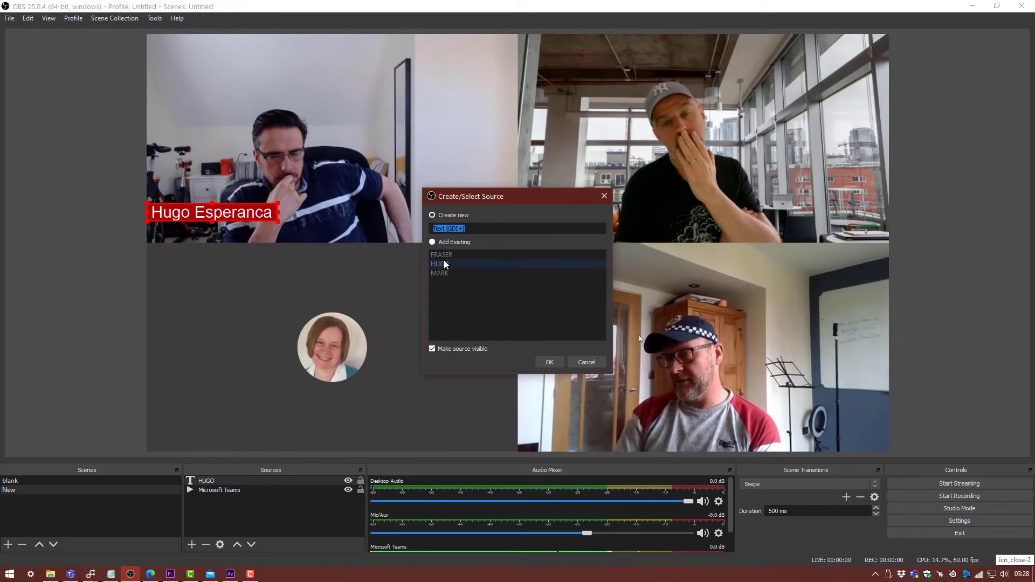
{"action": "left_click", "coordinate": [438, 264]}
{"action": "left_click", "coordinate": [442, 254]}
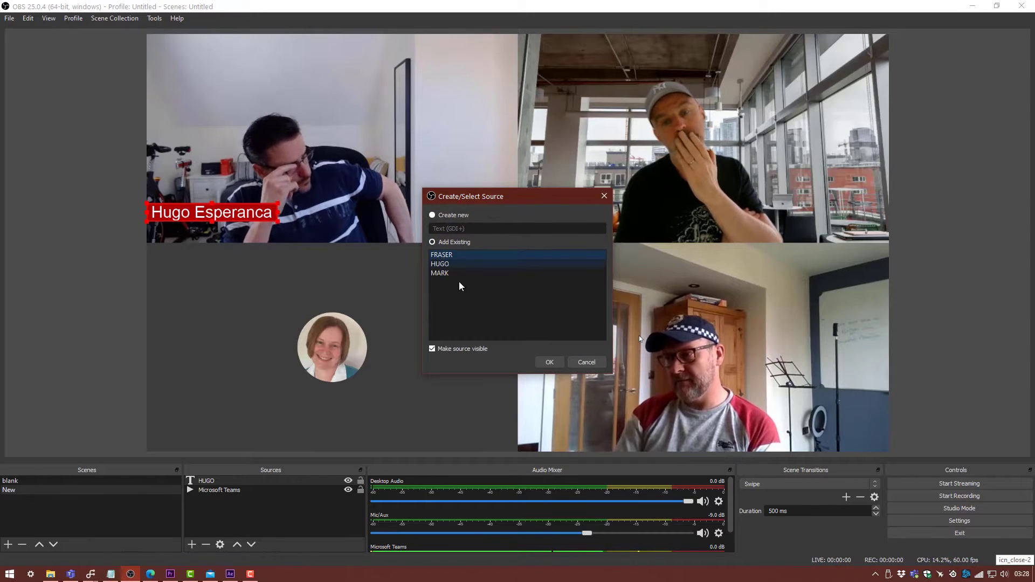
{"action": "left_click", "coordinate": [548, 361]}
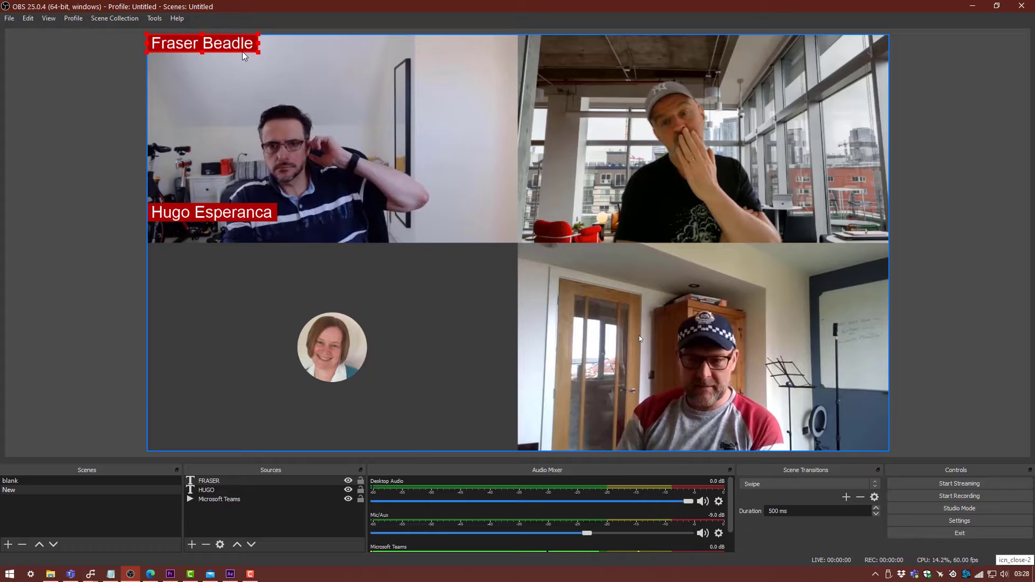
{"action": "left_click_drag", "start_coordinate": [224, 48], "coordinate": [592, 426]}
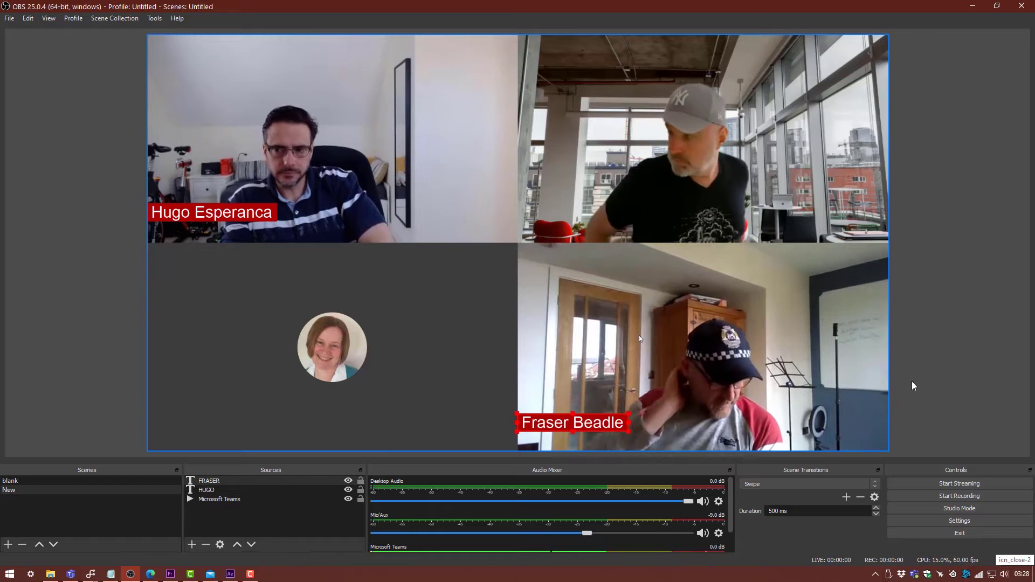
{"action": "left_click", "coordinate": [943, 363]}
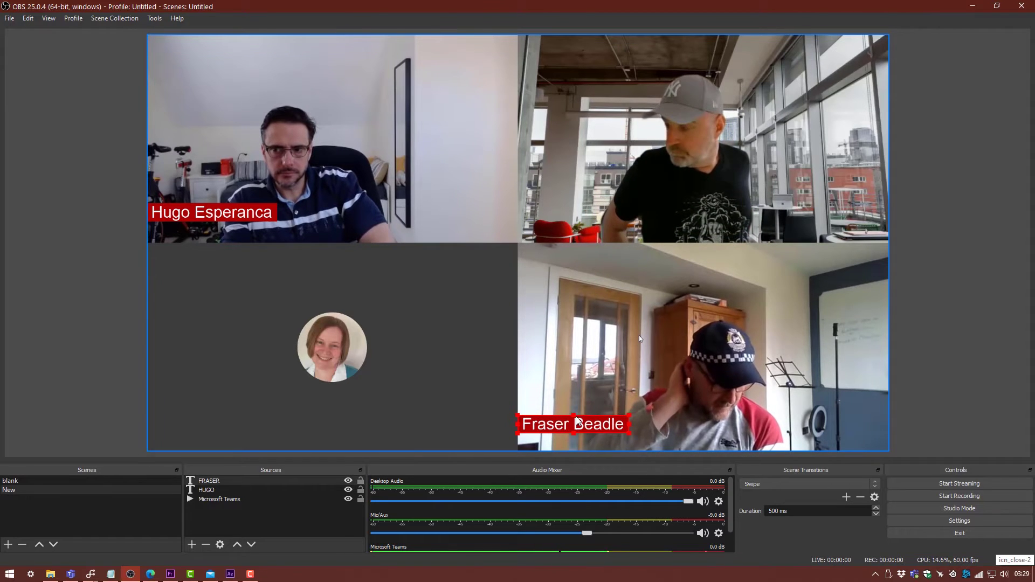
Add the third existing name caption and place it on the top-right participant's video
{"action": "left_click", "coordinate": [192, 544]}
{"action": "left_click", "coordinate": [231, 480]}
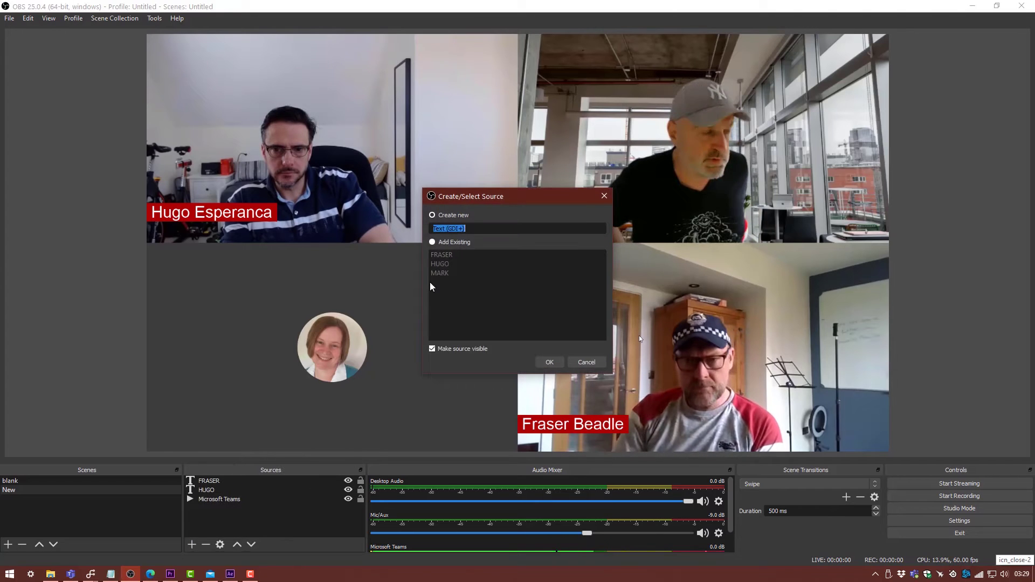
{"action": "left_click", "coordinate": [435, 243]}
{"action": "left_click", "coordinate": [439, 272]}
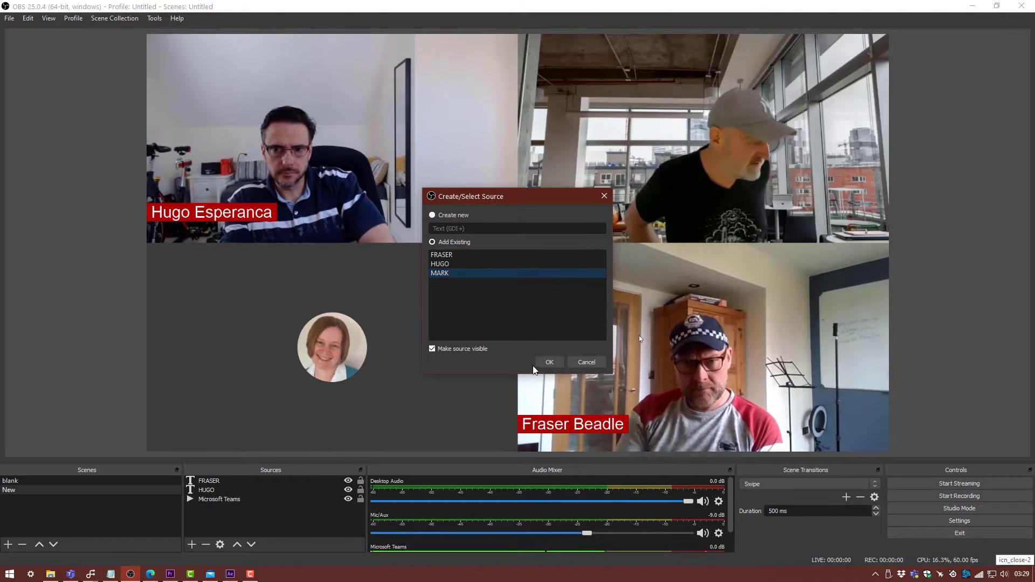
{"action": "left_click", "coordinate": [547, 362]}
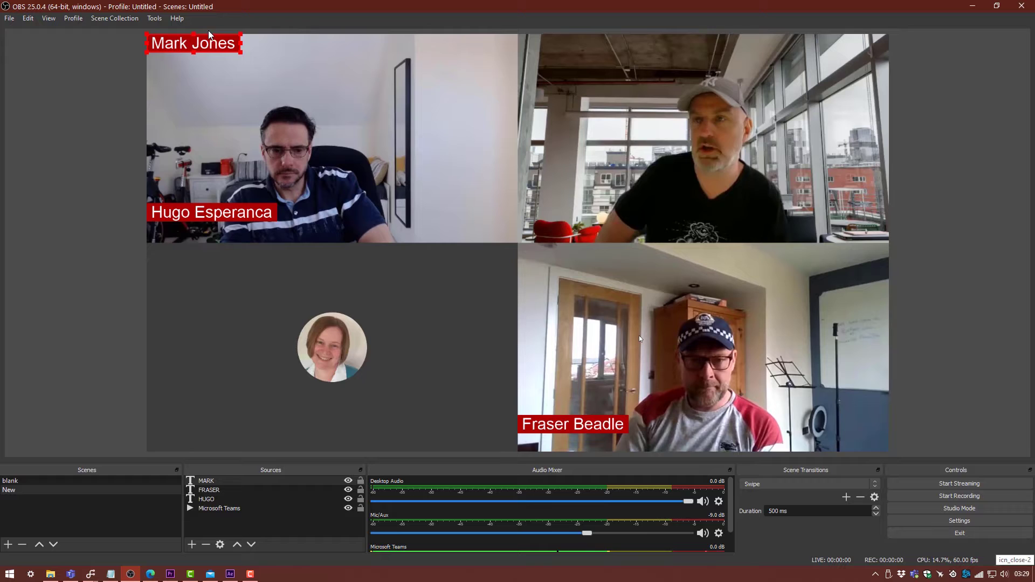
{"action": "left_click_drag", "start_coordinate": [182, 53], "coordinate": [552, 229]}
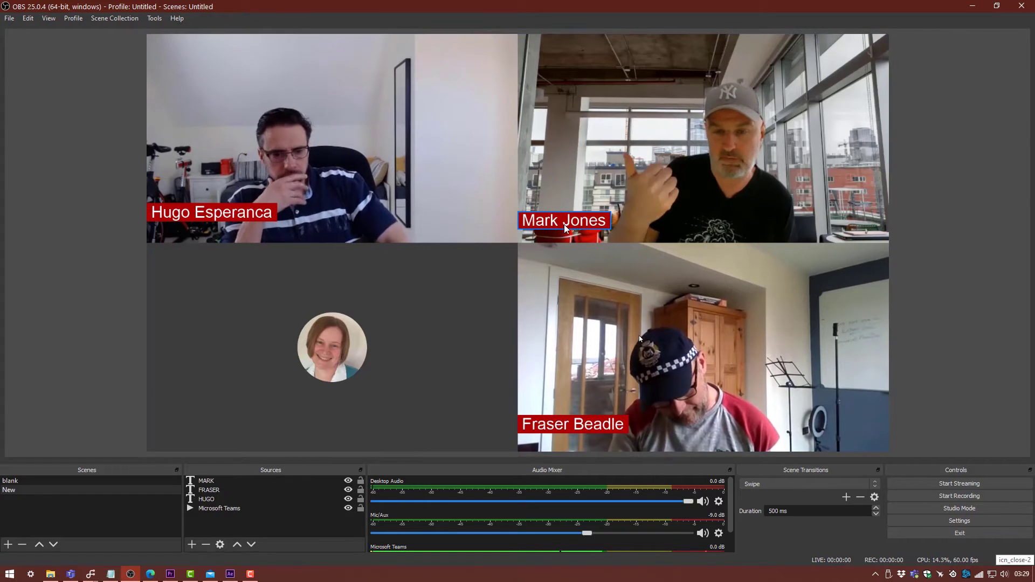
{"action": "left_click", "coordinate": [615, 244]}
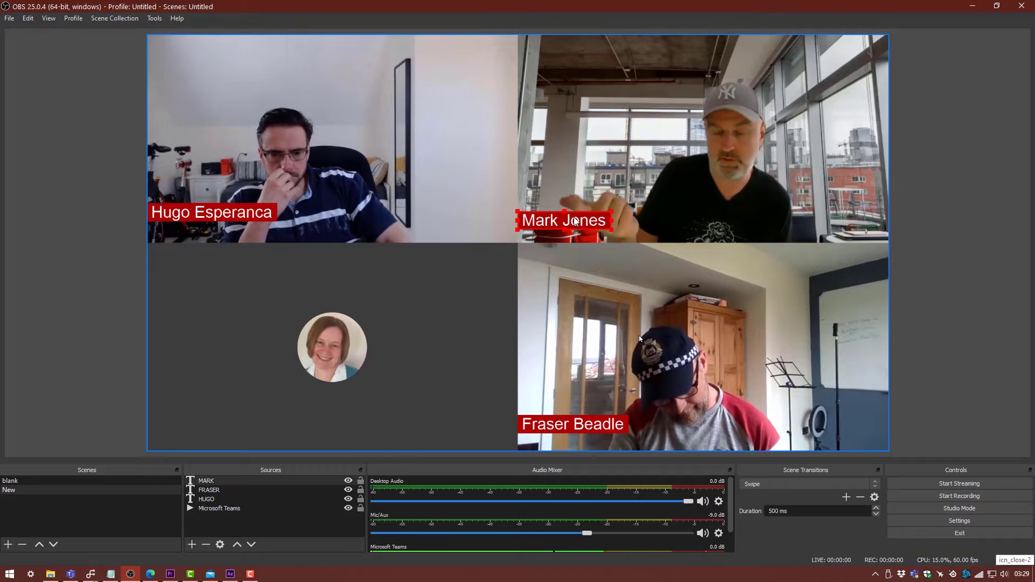
{"action": "left_click", "coordinate": [919, 233]}
{"action": "left_click", "coordinate": [377, 341]}
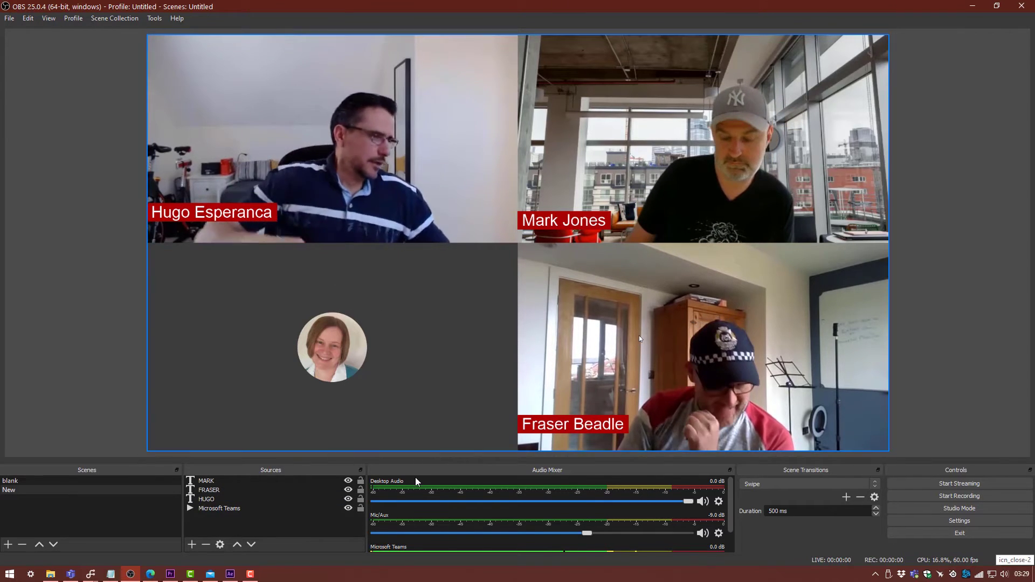
Add the existing 'Image' COLLAB365 logo and shrink it into the empty lower-left tile
{"action": "left_click", "coordinate": [192, 544]}
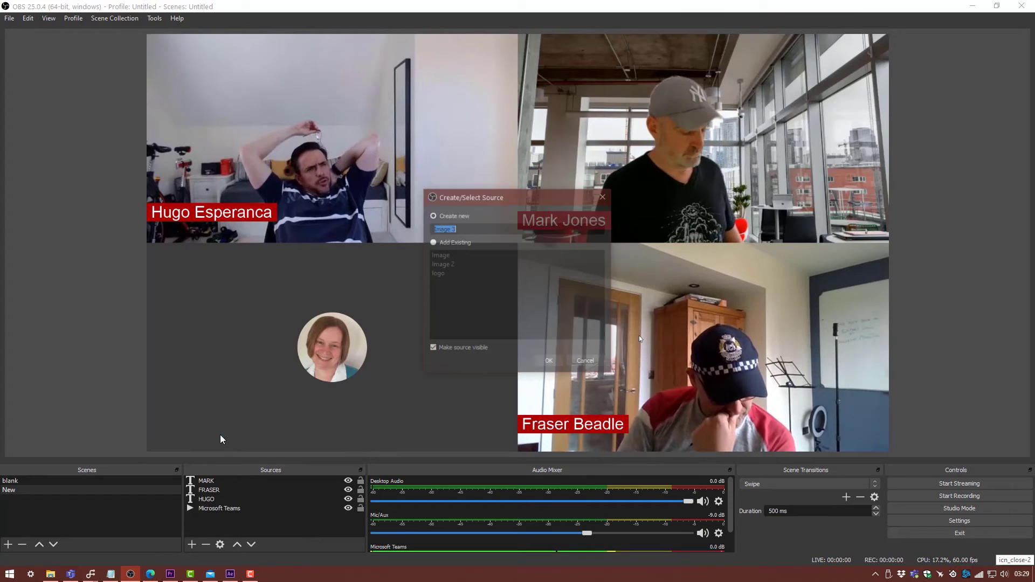
{"action": "left_click", "coordinate": [435, 256]}
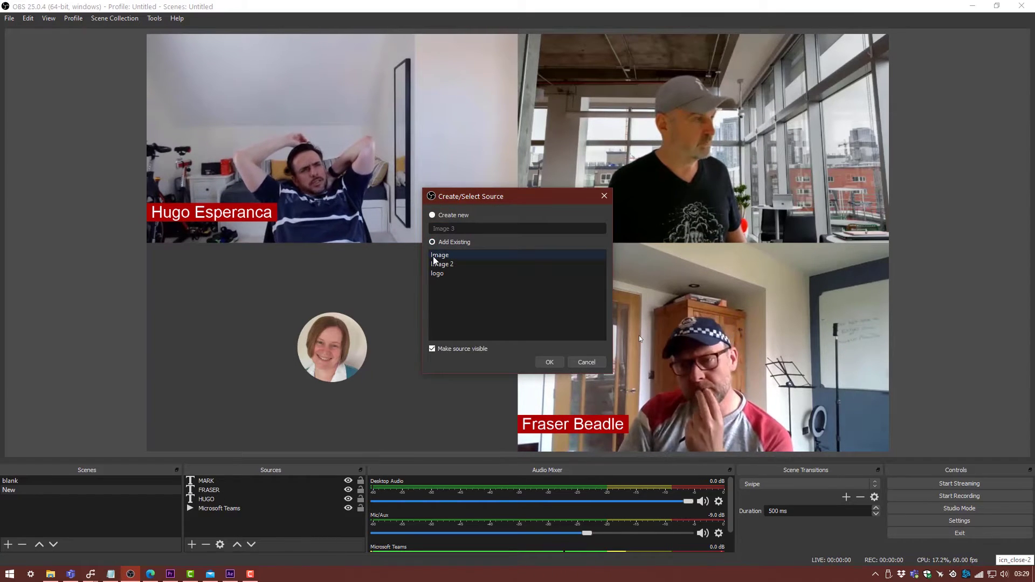
{"action": "left_click", "coordinate": [549, 362]}
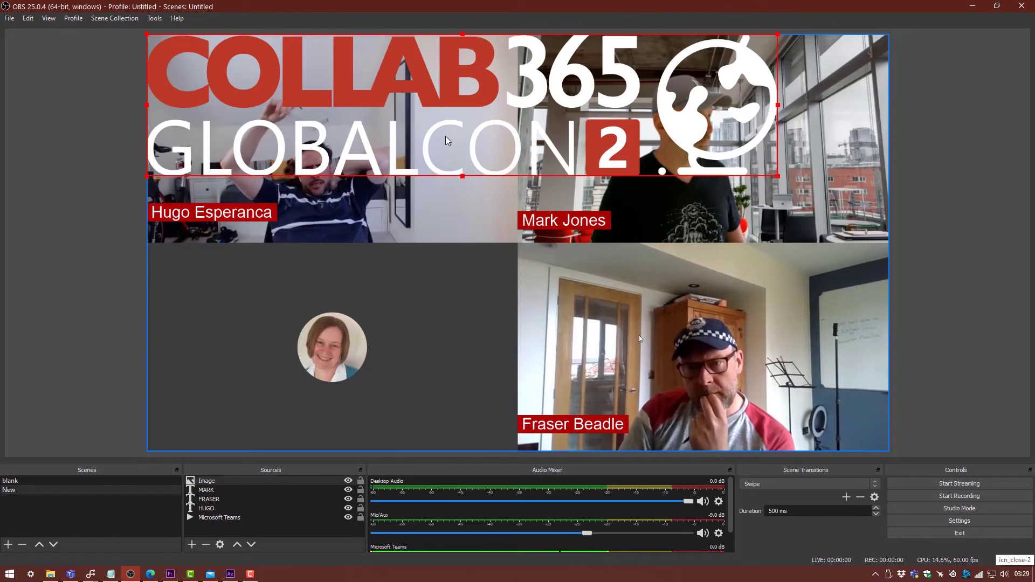
{"action": "left_click_drag", "start_coordinate": [446, 140], "coordinate": [535, 380]}
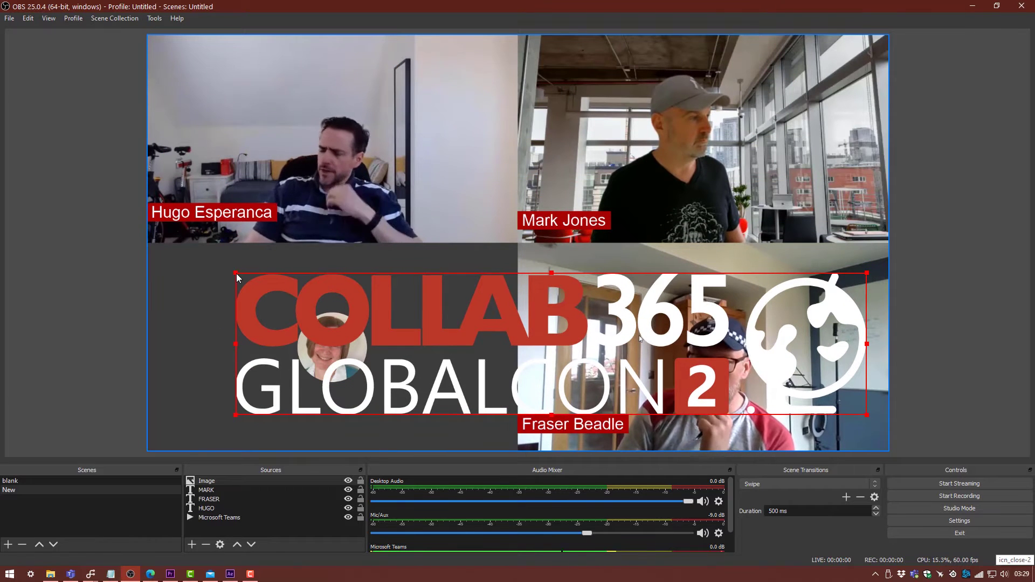
{"action": "left_click_drag", "start_coordinate": [236, 273], "coordinate": [267, 280]}
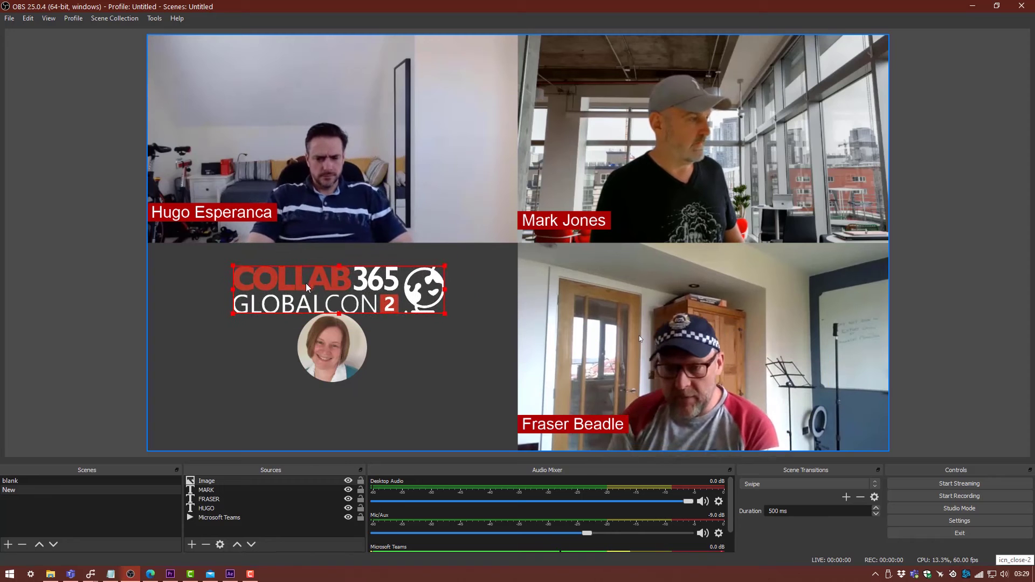
Add the existing 'Image 2' living-room background beneath the logo, sized to the lower-left tile
{"action": "left_click", "coordinate": [198, 547]}
{"action": "left_click", "coordinate": [226, 438]}
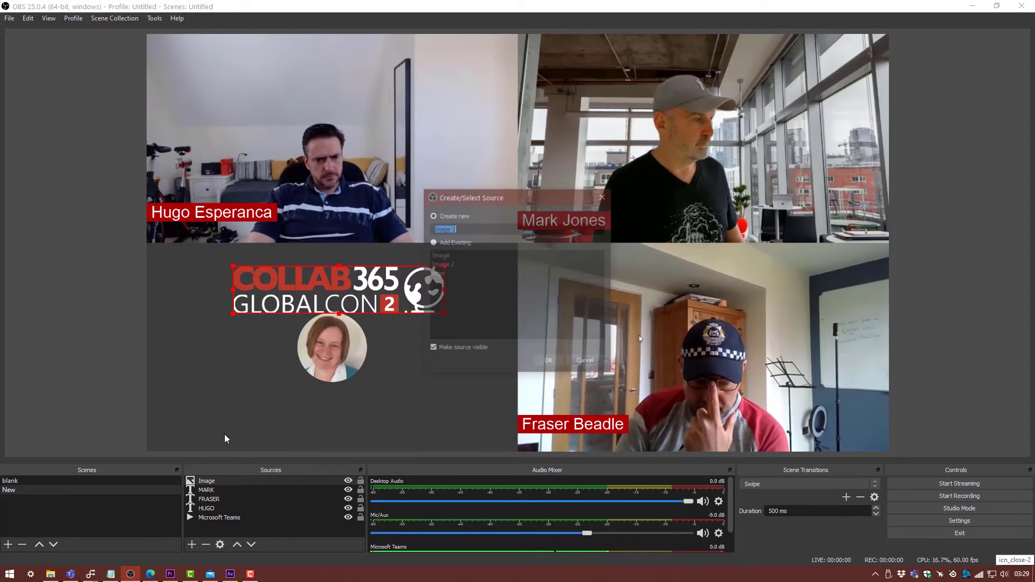
{"action": "left_click", "coordinate": [448, 264]}
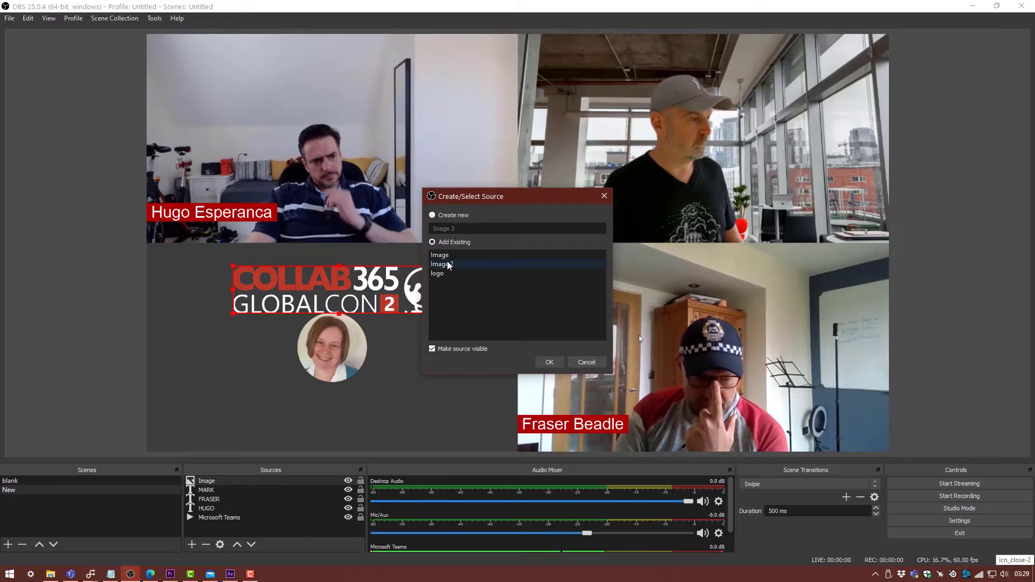
{"action": "left_click", "coordinate": [550, 363]}
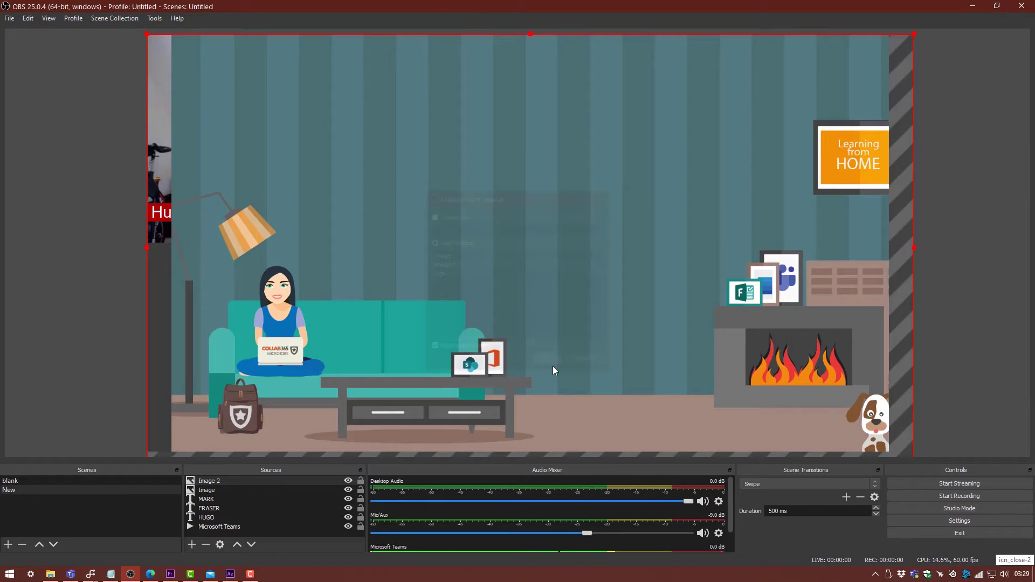
{"action": "left_click_drag", "start_coordinate": [293, 154], "coordinate": [181, 274]}
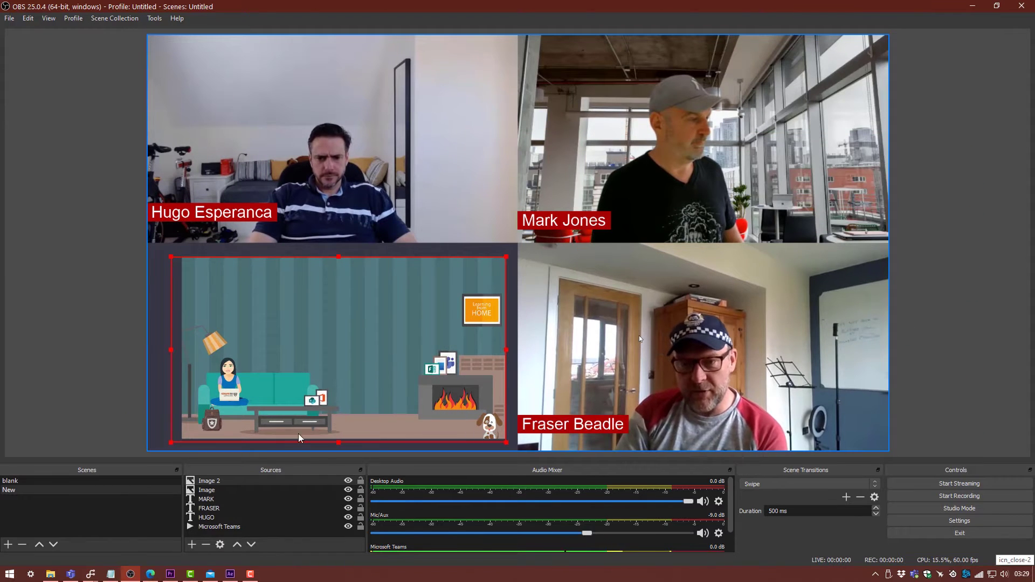
{"action": "mouse_move", "coordinate": [376, 353]}
{"action": "left_mouse_down"}
{"action": "mouse_move", "coordinate": [343, 362]}
{"action": "mouse_move", "coordinate": [358, 363]}
{"action": "left_mouse_up"}
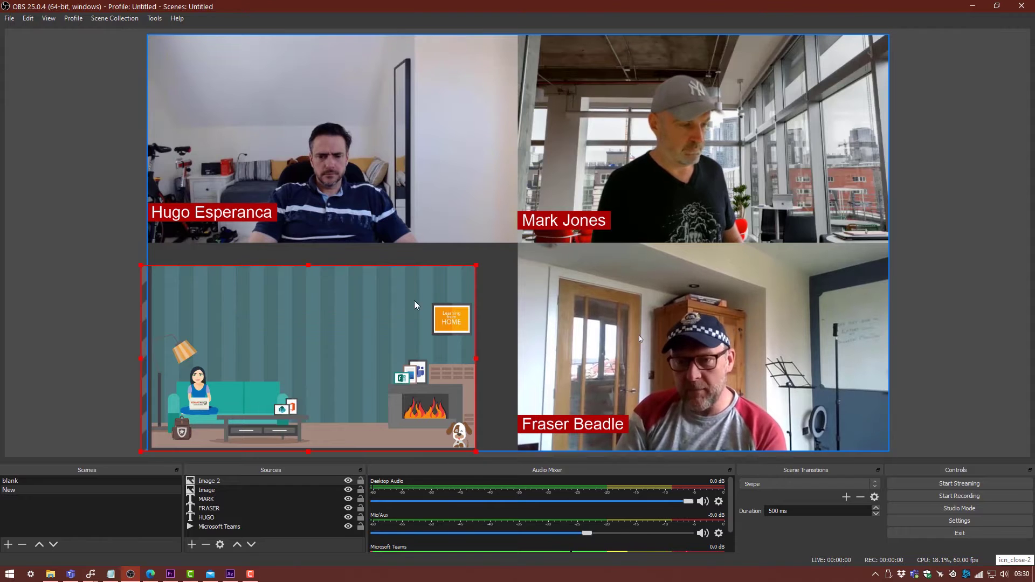
{"action": "left_click_drag", "start_coordinate": [335, 351], "coordinate": [341, 352]}
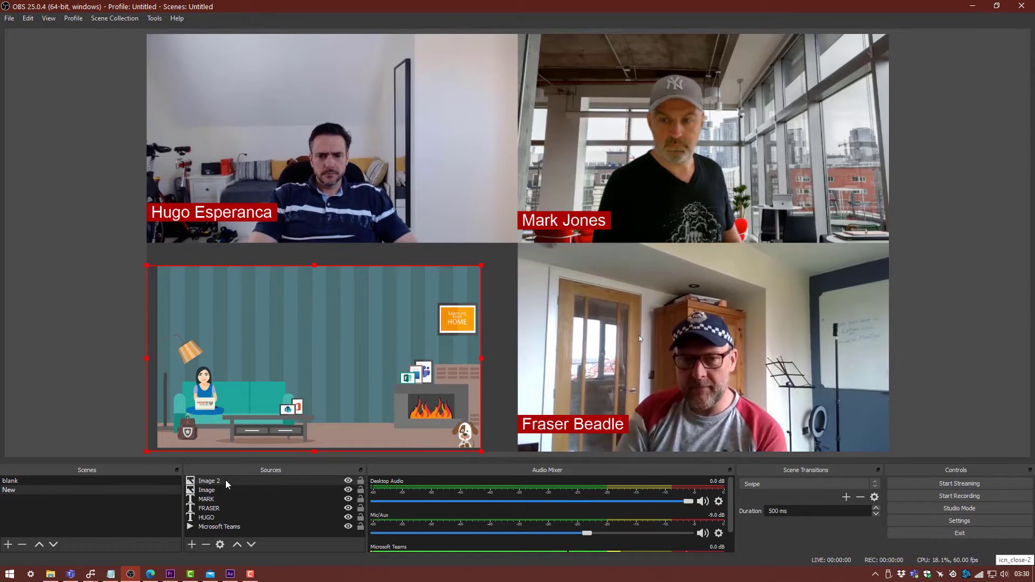
{"action": "left_click_drag", "start_coordinate": [226, 484], "coordinate": [231, 492]}
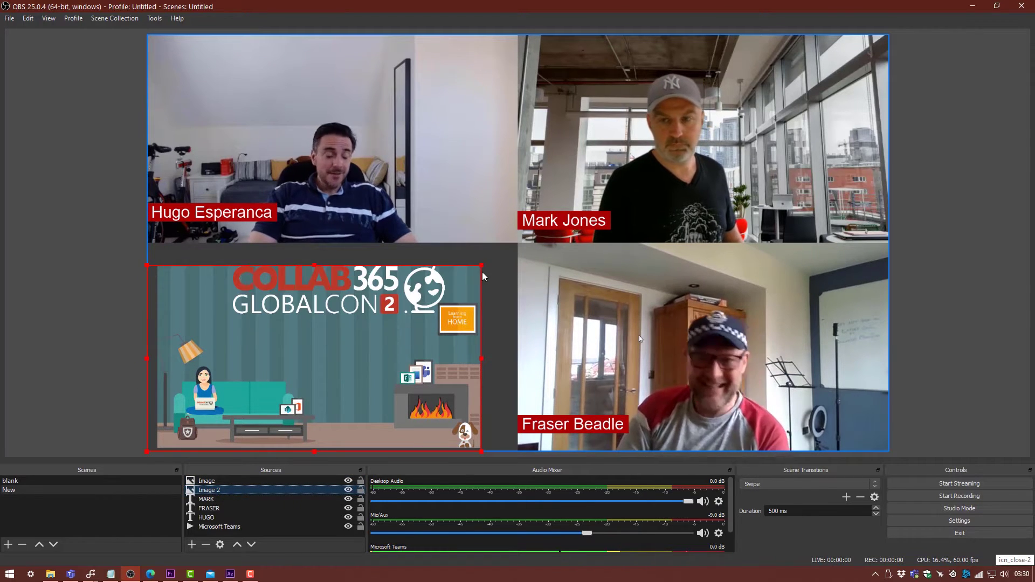
{"action": "mouse_move", "coordinate": [481, 265]}
{"action": "left_mouse_down"}
{"action": "mouse_move", "coordinate": [519, 243]}
{"action": "mouse_move", "coordinate": [480, 283]}
{"action": "left_mouse_up"}
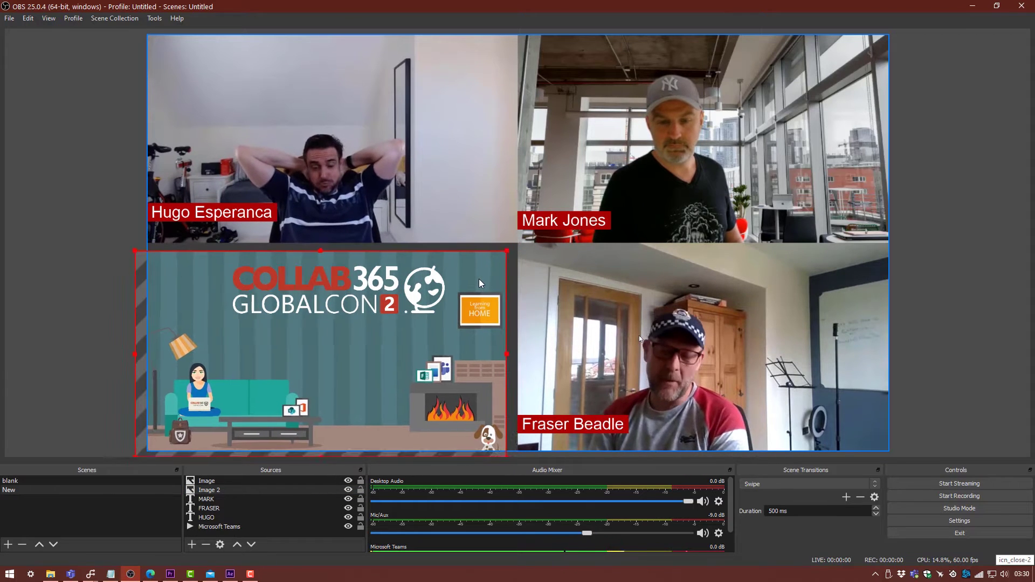
{"action": "left_click_drag", "start_coordinate": [507, 251], "coordinate": [517, 246]}
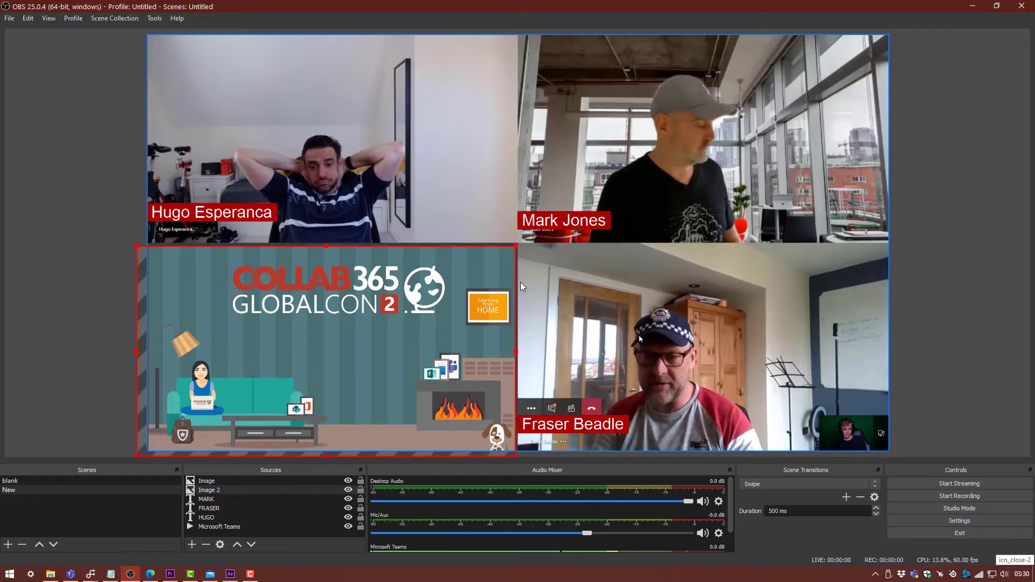
Fine-tune the background's position and size so it exactly covers the lower-left tile
{"action": "key", "text": "Up"}
{"action": "key", "text": "Up"}
{"action": "key", "text": "Up"}
{"action": "key", "text": "Up"}
{"action": "key", "text": "Right"}
{"action": "key", "text": "Right"}
{"action": "key", "text": "Right"}
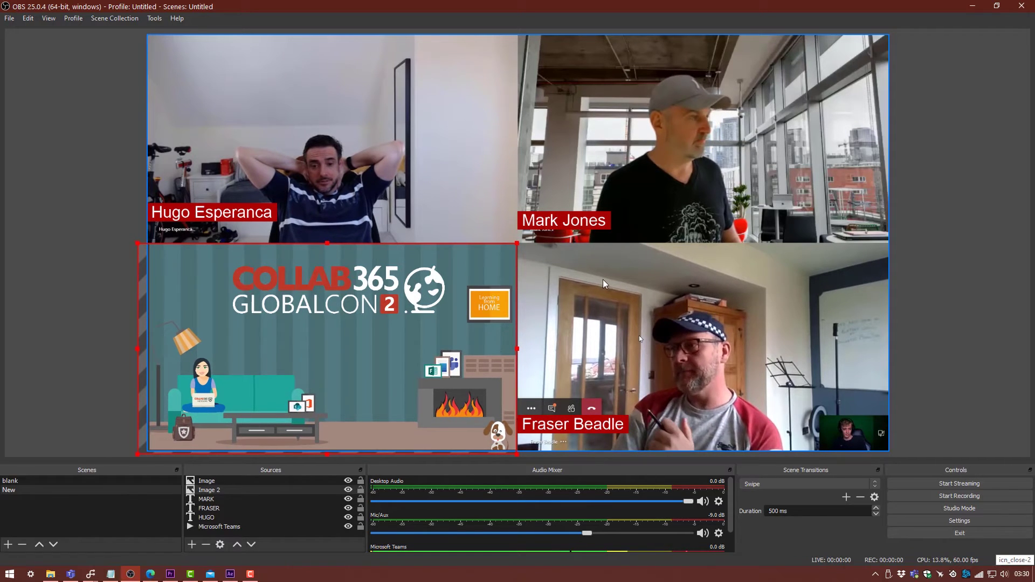
{"action": "key", "text": "Right"}
{"action": "key", "text": "Right"}
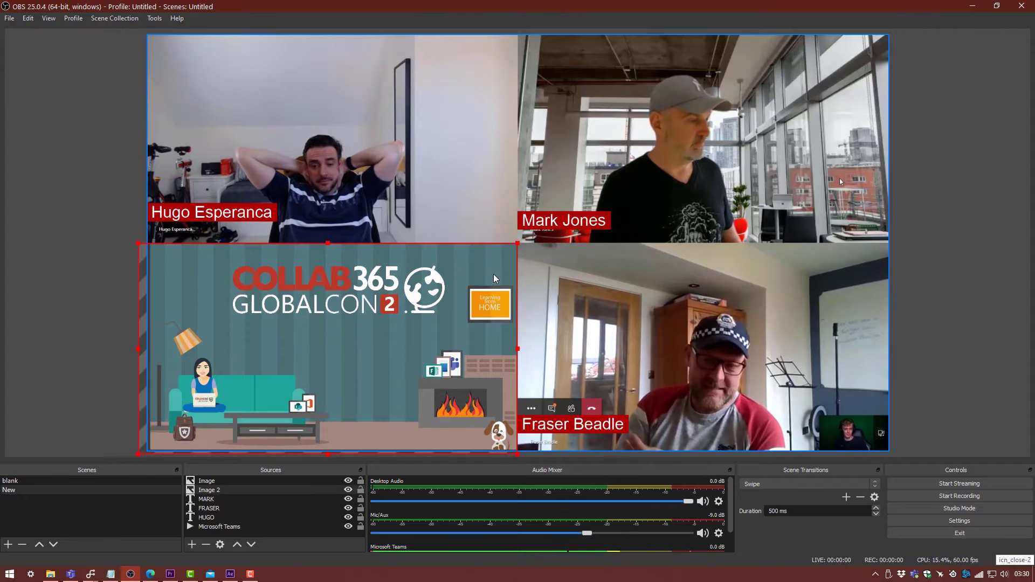
{"action": "key", "text": "Left"}
{"action": "key", "text": "Left"}
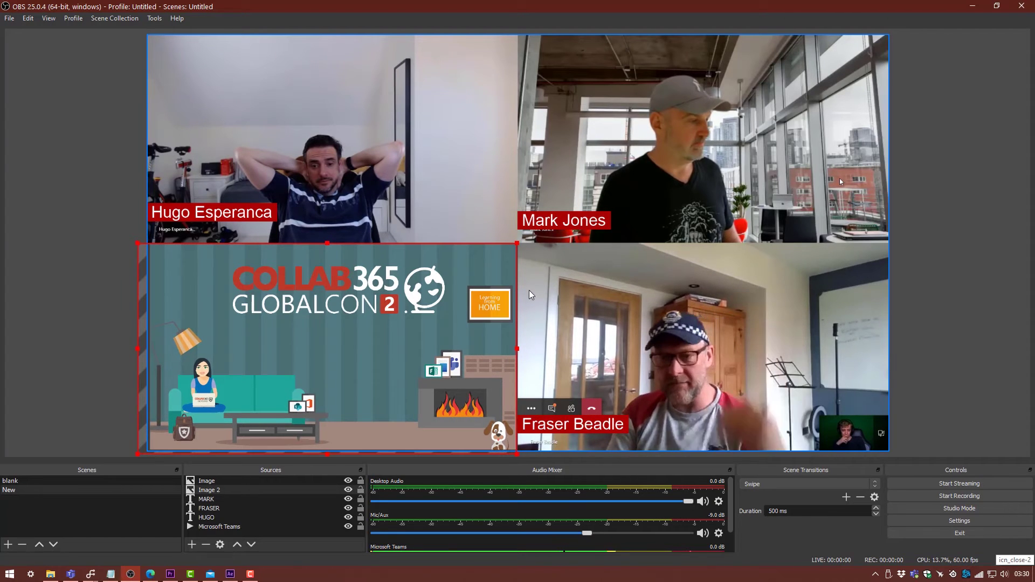
{"action": "left_click", "coordinate": [112, 311]}
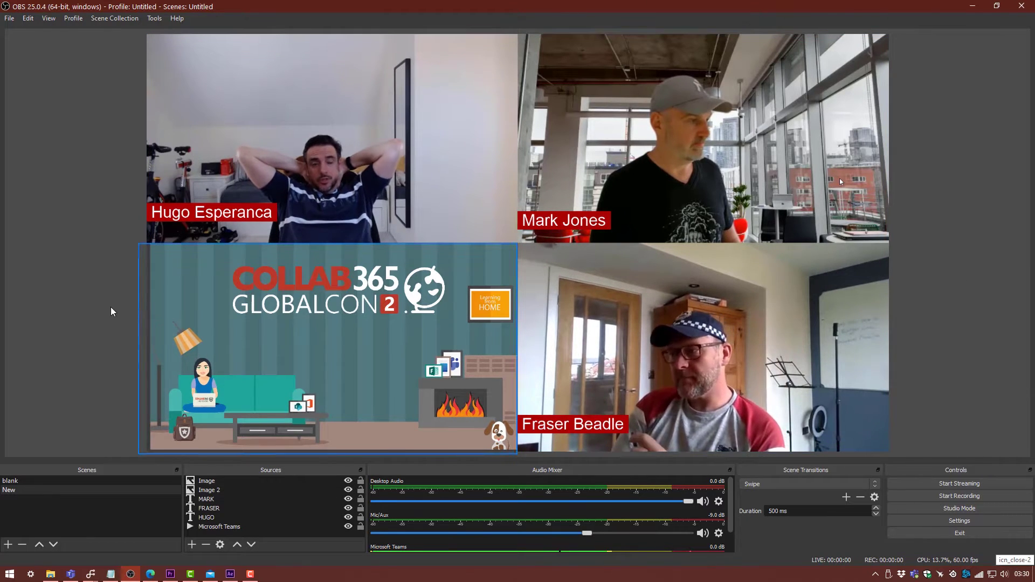
{"action": "left_click", "coordinate": [141, 449]}
{"action": "key", "text": "Up"}
{"action": "key", "text": "Up"}
{"action": "key", "text": "Up"}
{"action": "key", "text": "Up"}
{"action": "key", "text": "Up"}
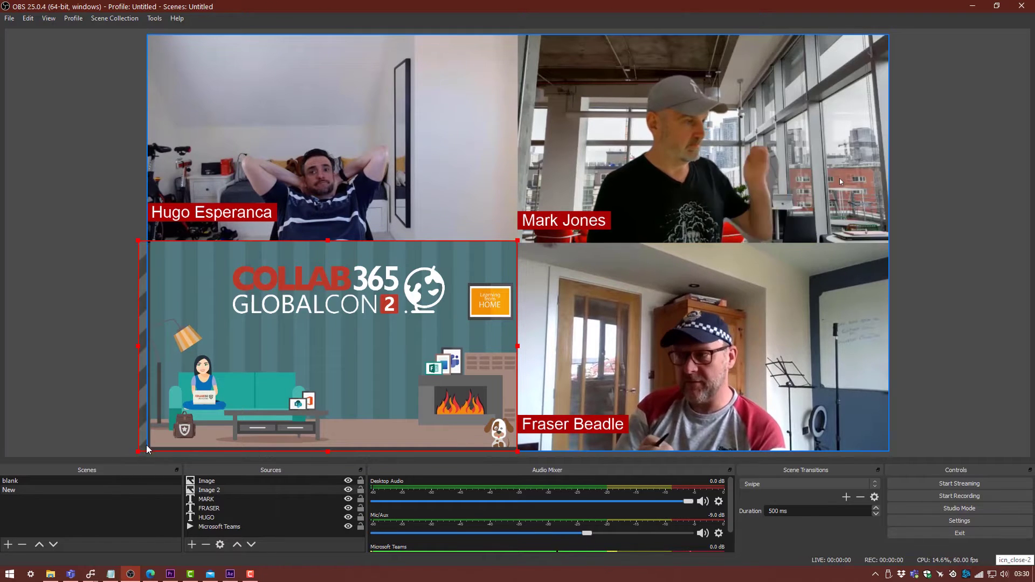
{"action": "mouse_move", "coordinate": [138, 453]}
{"action": "left_mouse_down"}
{"action": "mouse_move", "coordinate": [130, 461]}
{"action": "mouse_move", "coordinate": [134, 438]}
{"action": "left_mouse_up"}
{"action": "left_click", "coordinate": [55, 203]}
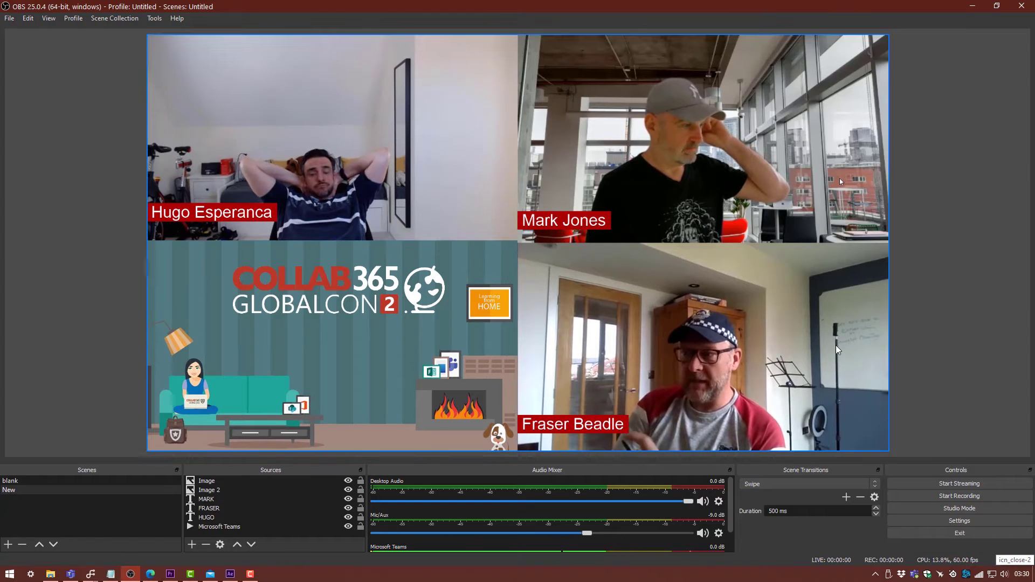
{"action": "left_click", "coordinate": [501, 344]}
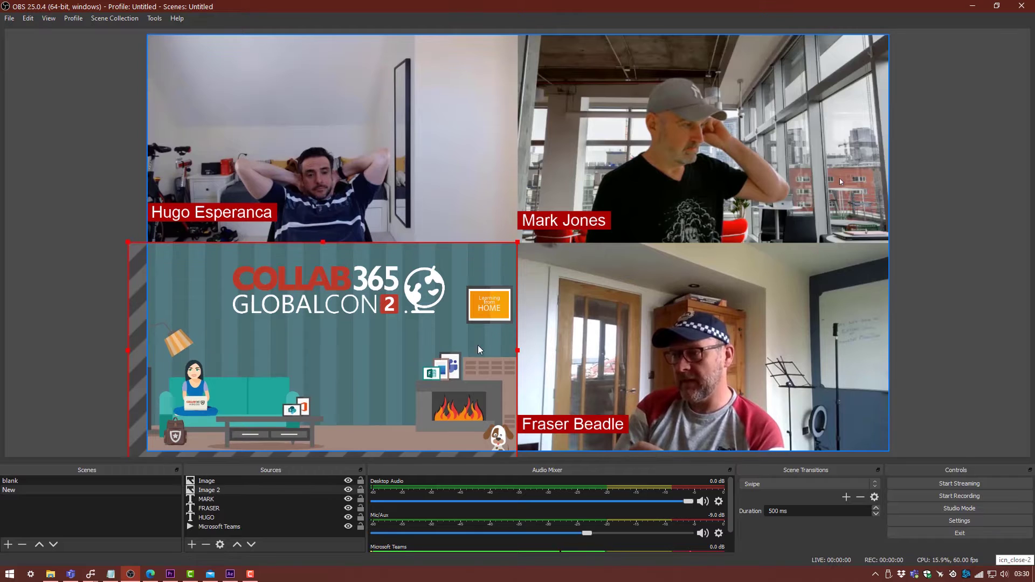
{"action": "left_click_drag", "start_coordinate": [478, 349], "coordinate": [441, 356]}
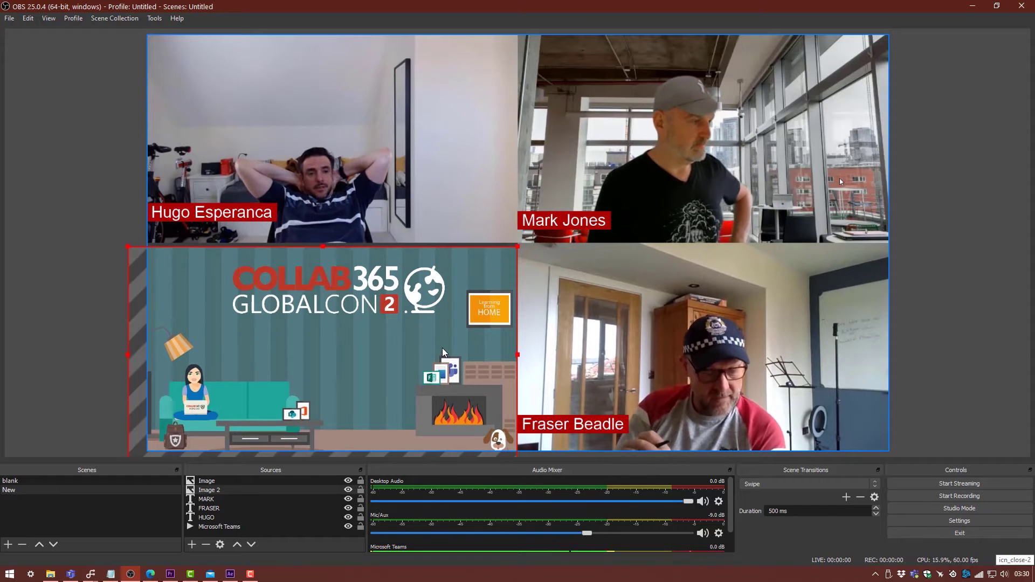
{"action": "left_click", "coordinate": [1020, 286]}
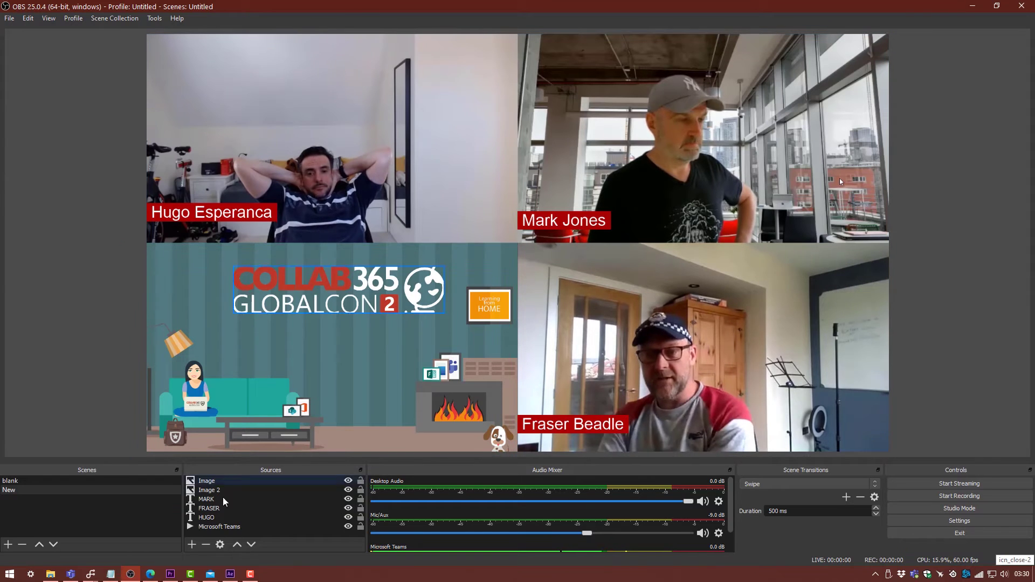
Add the existing 'logo' image source to the scene
{"action": "left_click", "coordinate": [191, 544]}
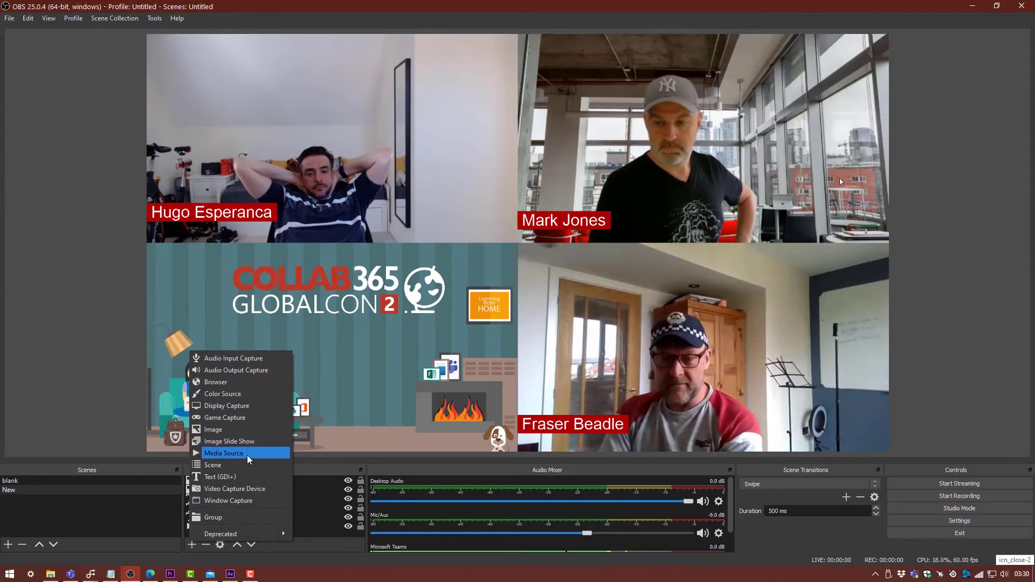
{"action": "left_click", "coordinate": [218, 430]}
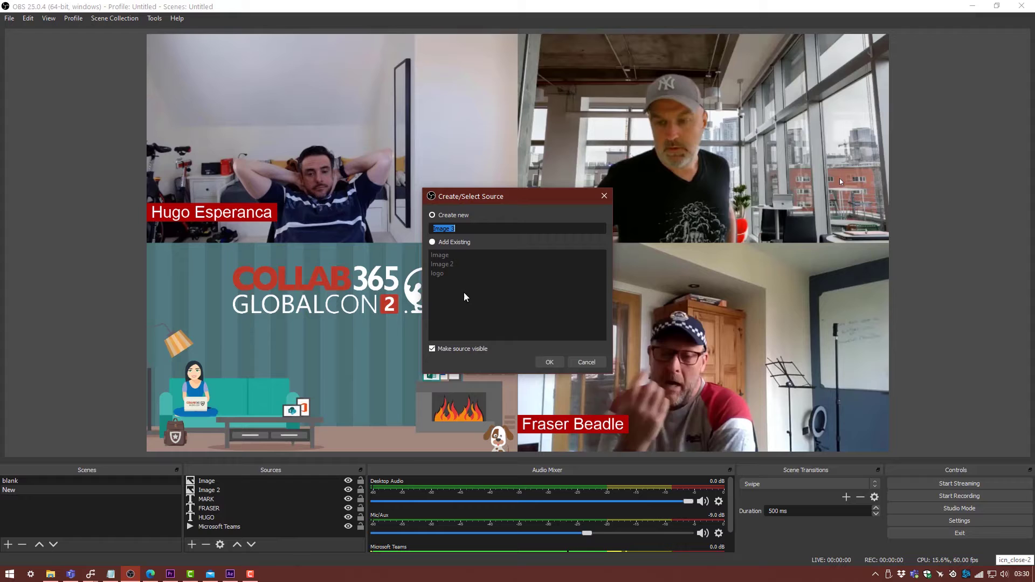
{"action": "left_click", "coordinate": [432, 241]}
{"action": "left_click", "coordinate": [437, 273]}
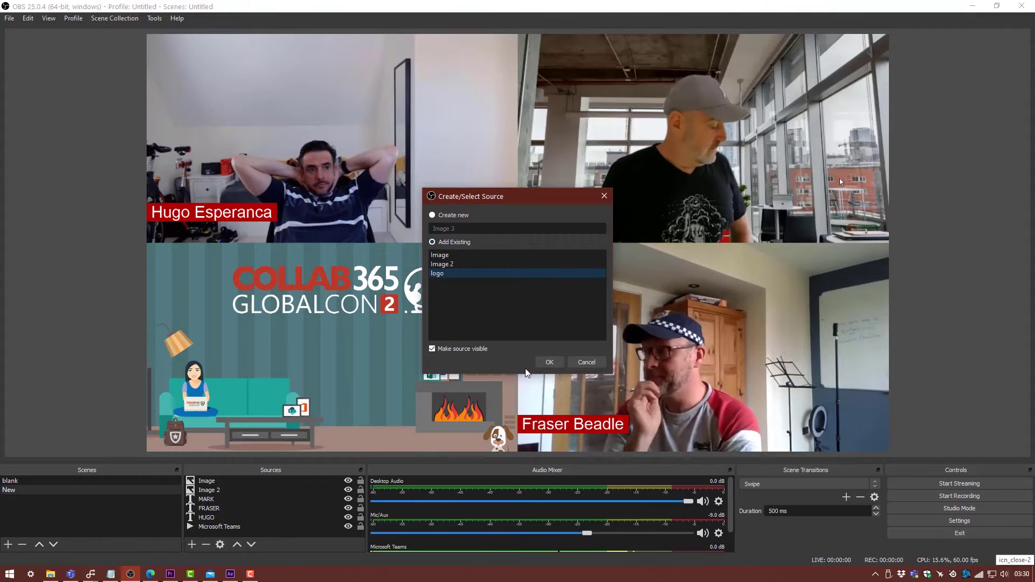
{"action": "left_click", "coordinate": [549, 362]}
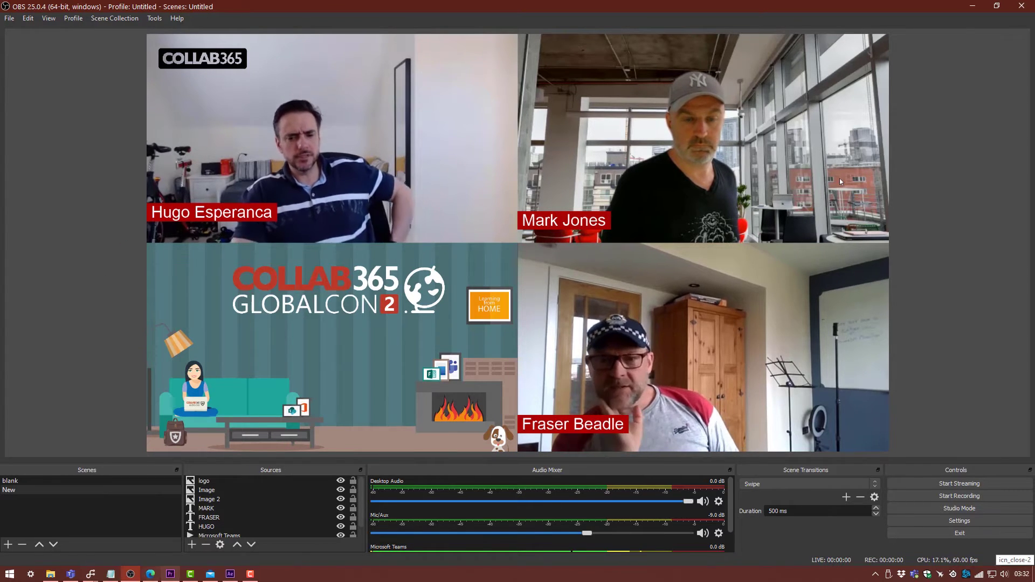
{"action": "mouse_move", "coordinate": [171, 573]}
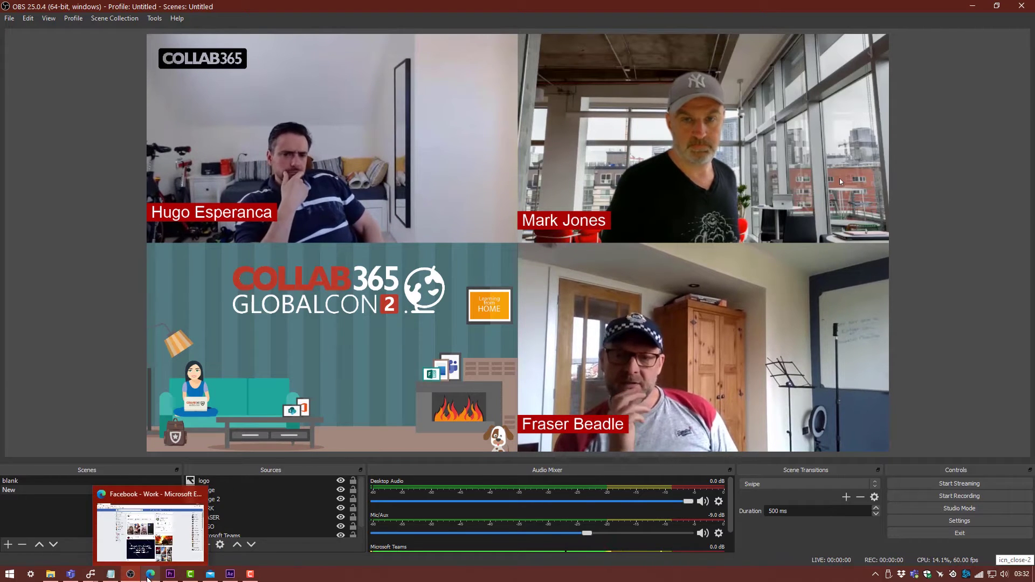
In Edge, switch Facebook to your managed music Page and start a Live video from it
{"action": "left_click", "coordinate": [150, 575]}
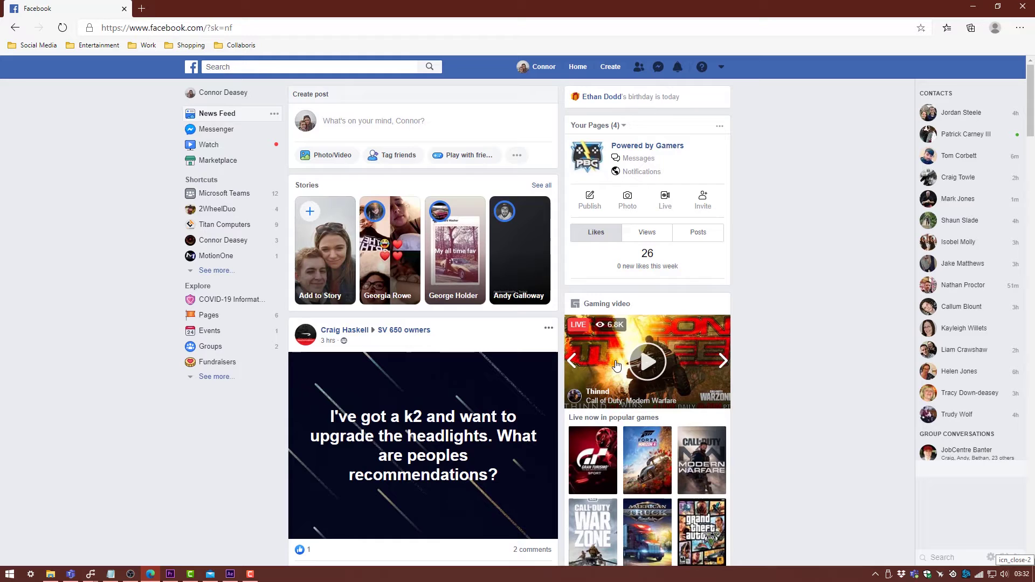
{"action": "left_click", "coordinate": [722, 68]}
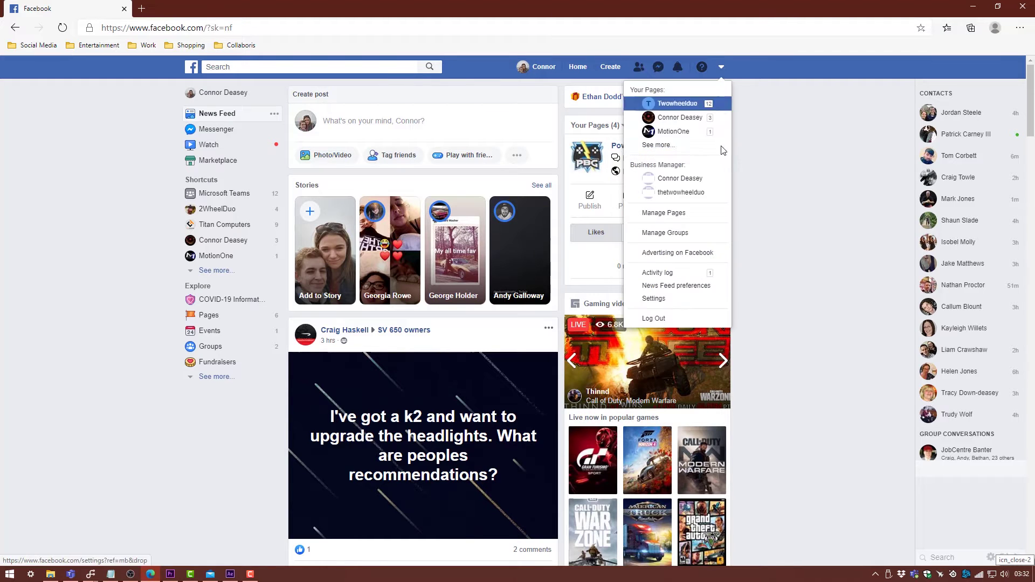
{"action": "left_click", "coordinate": [696, 119]}
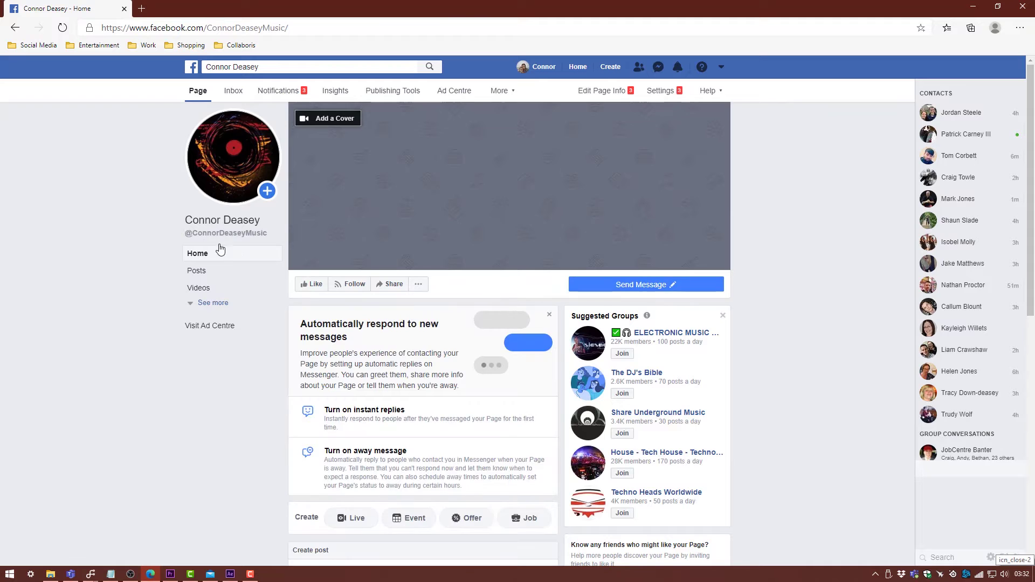
{"action": "scroll", "coordinate": [274, 302], "scroll_direction": "down", "scroll_amount": 7}
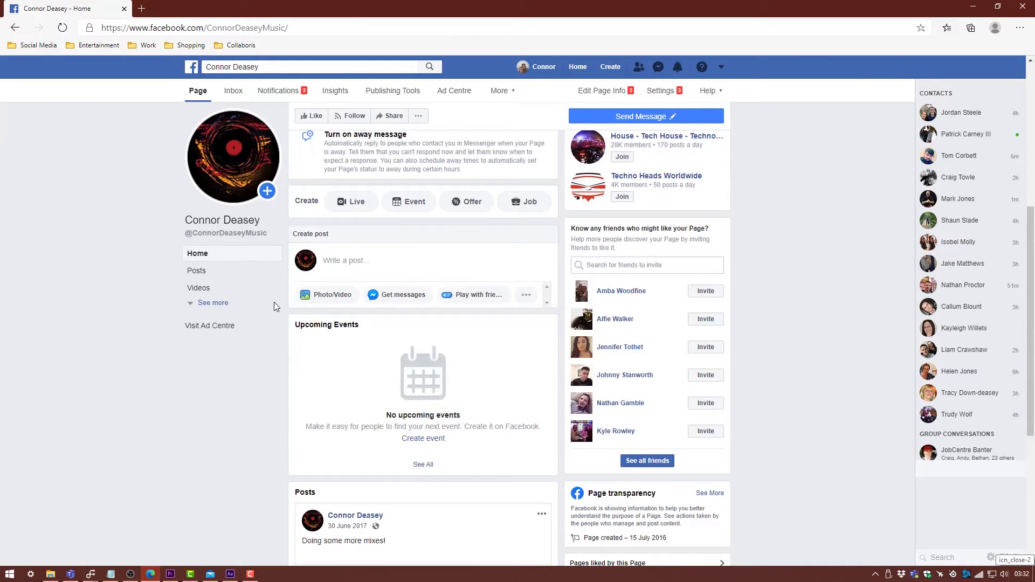
{"action": "scroll", "coordinate": [118, 338], "scroll_direction": "up", "scroll_amount": 3}
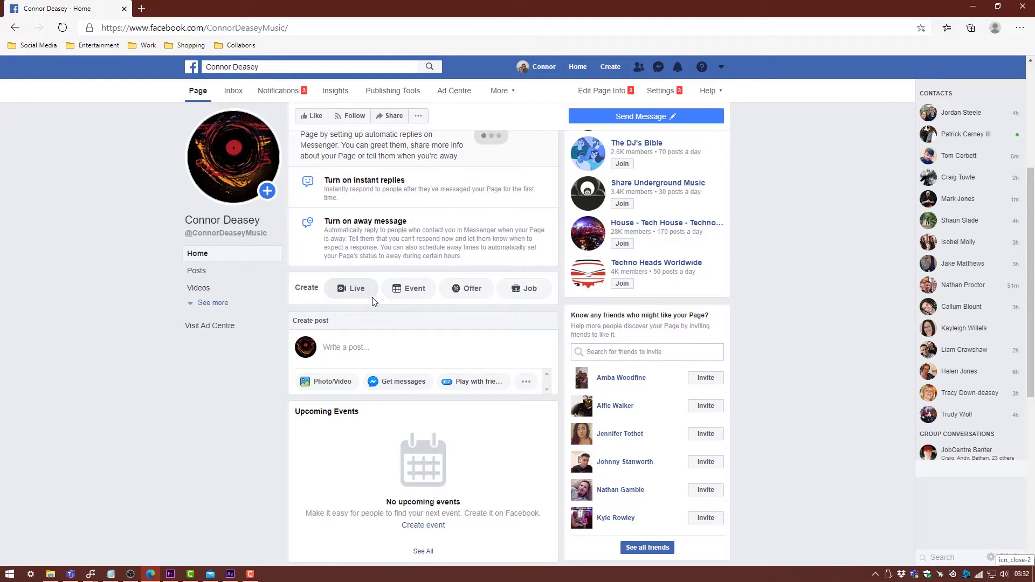
{"action": "left_click", "coordinate": [347, 291]}
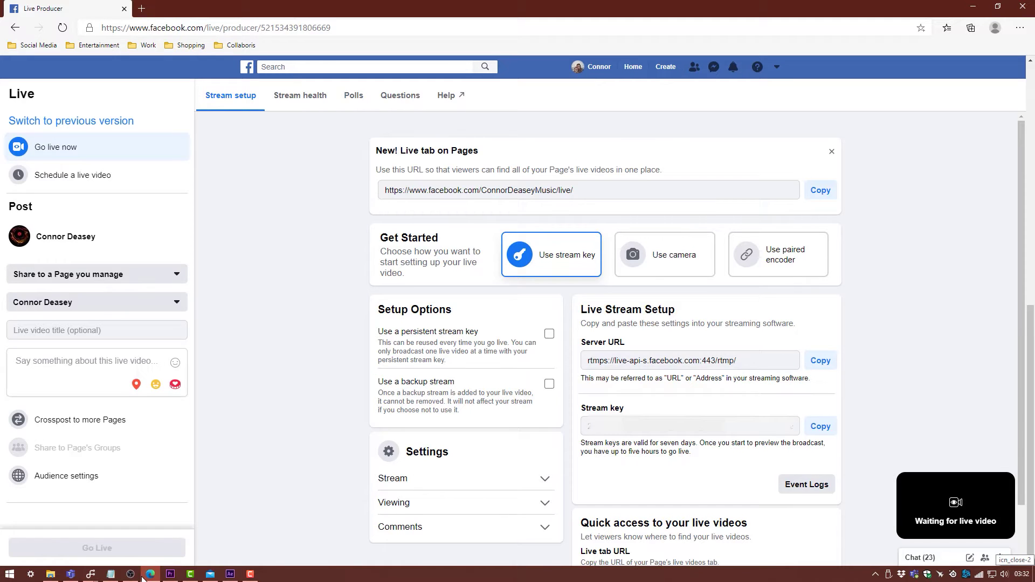
{"action": "mouse_move", "coordinate": [131, 576]}
{"action": "key", "text": "alt+Tab"}
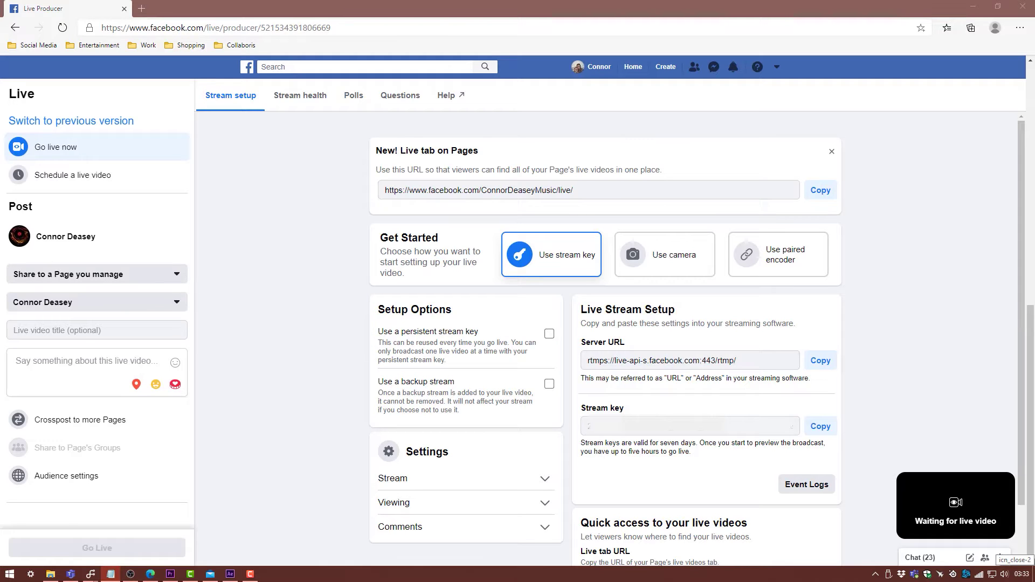
{"action": "left_click", "coordinate": [820, 360]}
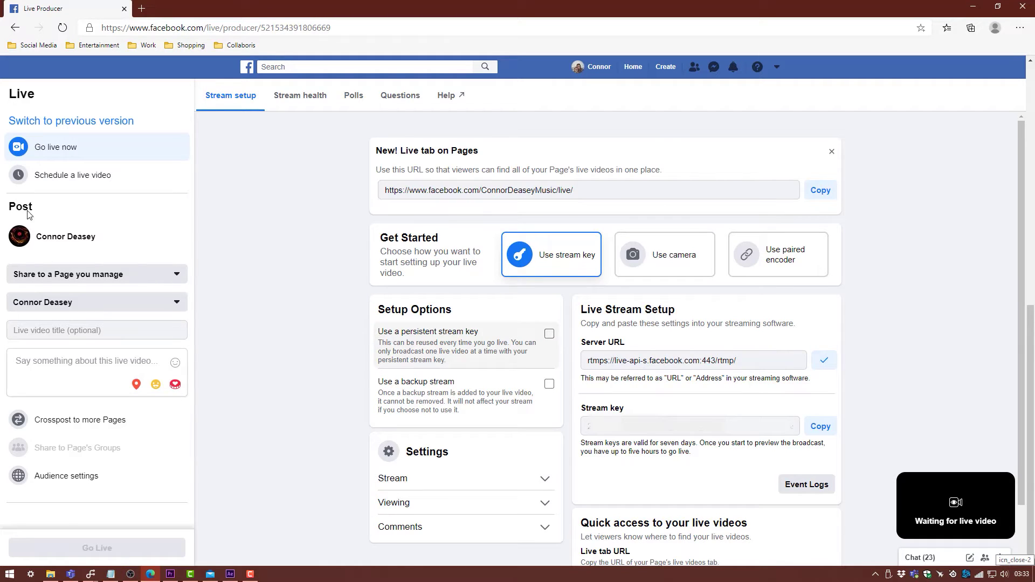
{"action": "key", "text": "alt+Tab"}
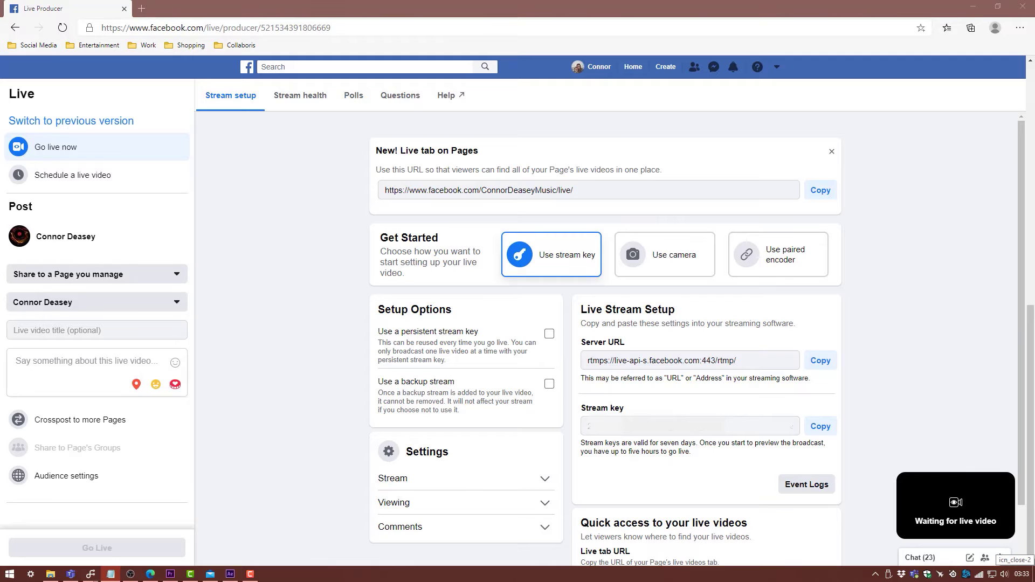
{"action": "left_click", "coordinate": [823, 426]}
{"action": "key", "text": "alt+Tab"}
{"action": "mouse_move", "coordinate": [132, 577]}
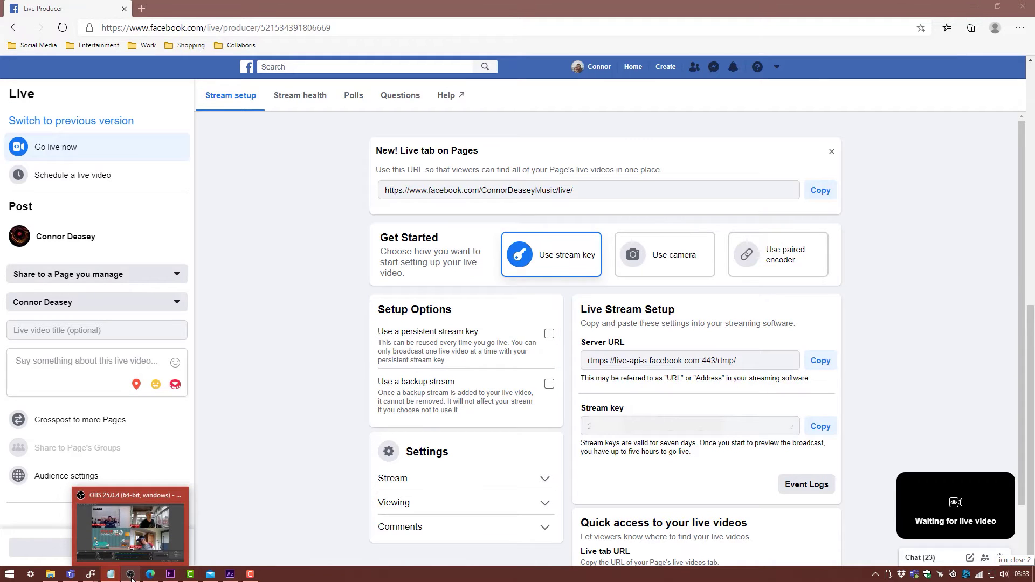
{"action": "left_click", "coordinate": [677, 260]}
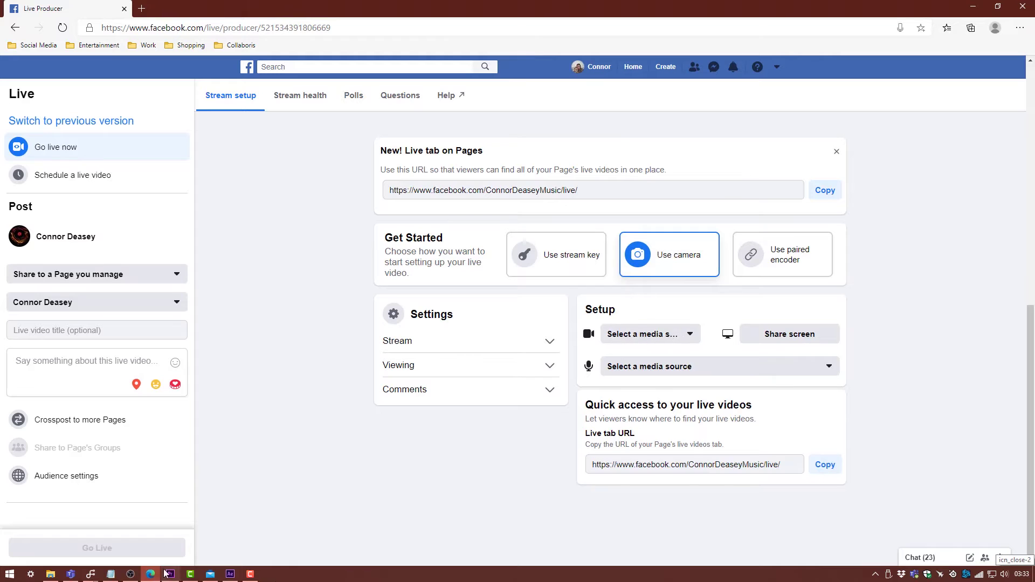
In OBS Stream settings, keep the Custom service with server rtmps://live-api-s.facebook.com:443/rtmp/ and the stream key
{"action": "left_click", "coordinate": [131, 574]}
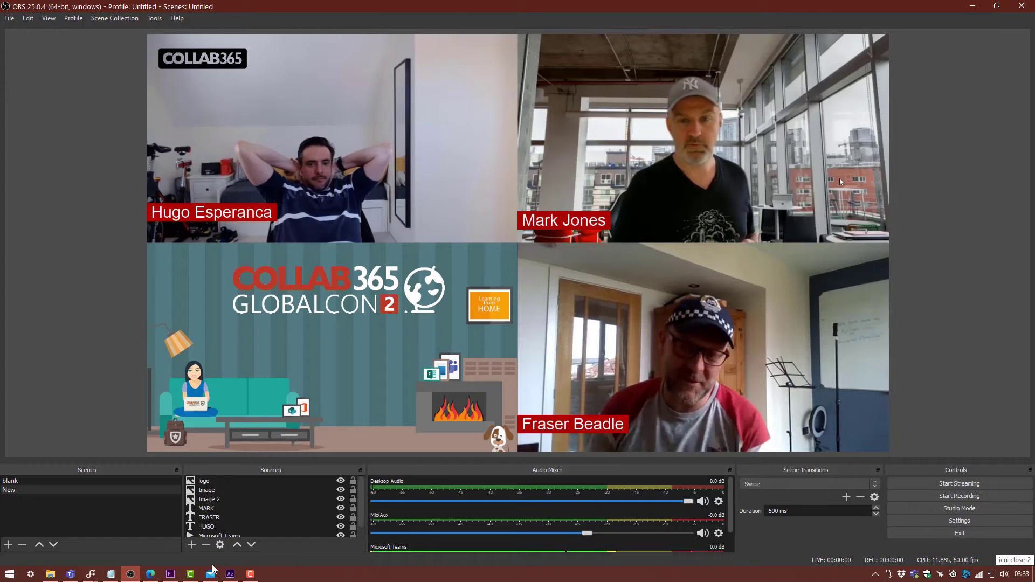
{"action": "left_click", "coordinate": [935, 526]}
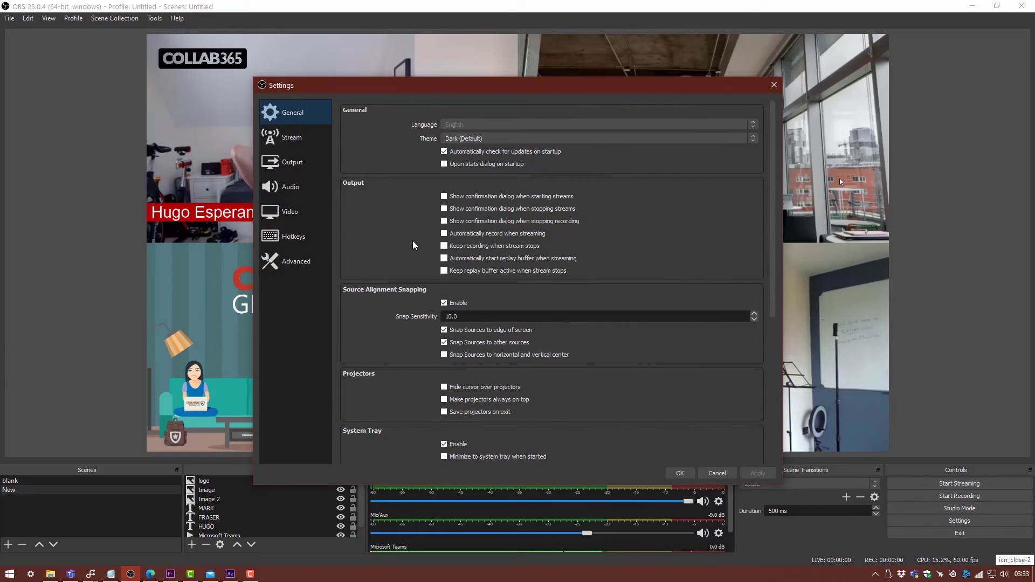
{"action": "left_click", "coordinate": [304, 142]}
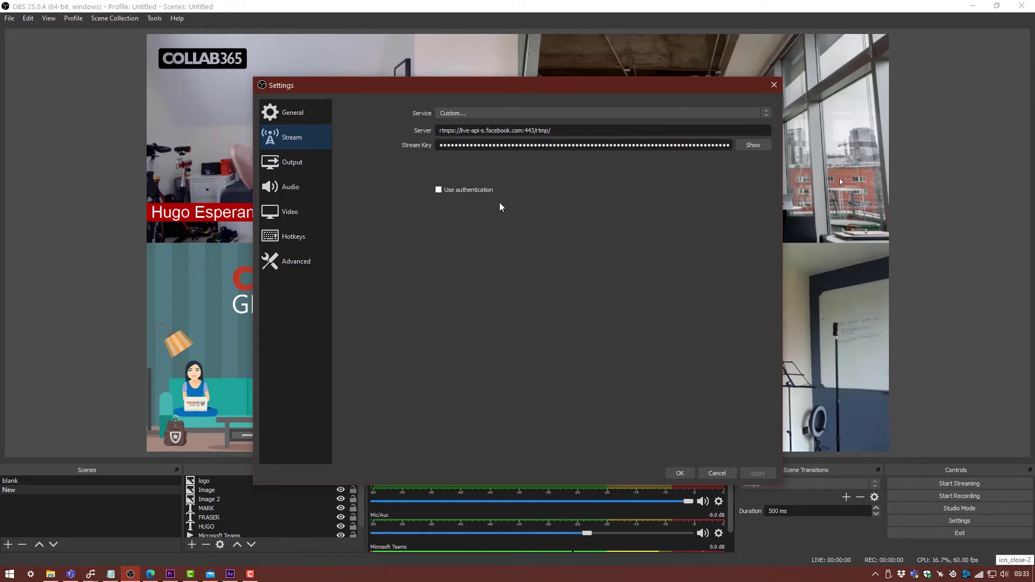
{"action": "left_click", "coordinate": [460, 112]}
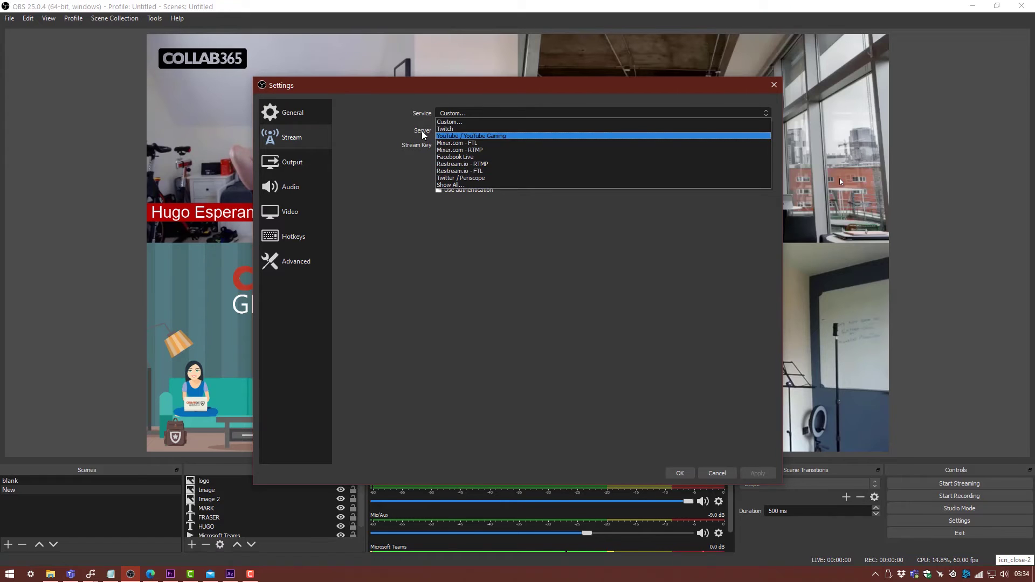
{"action": "left_click", "coordinate": [498, 252]}
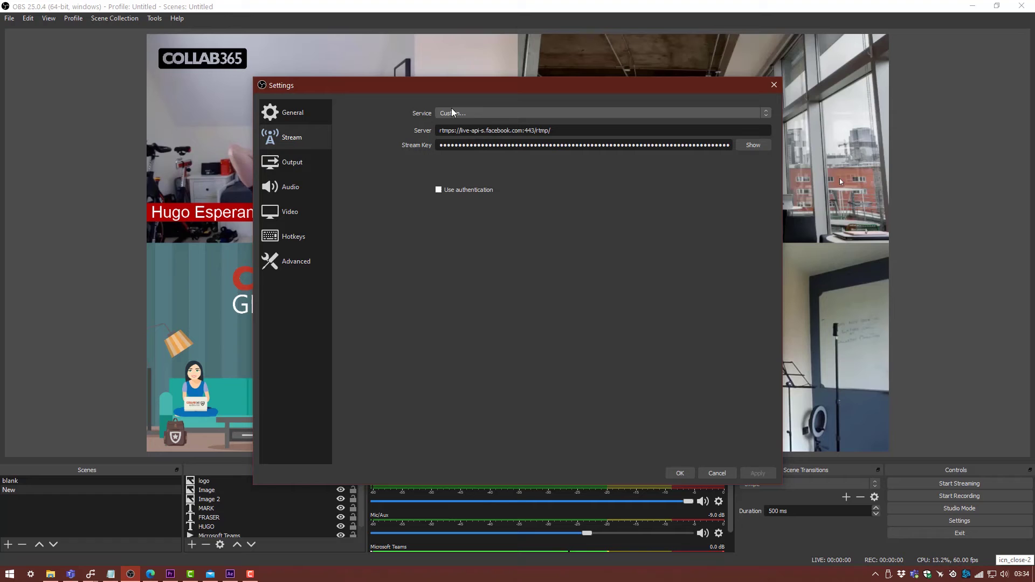
Save the OBS settings and start streaming the scene live
{"action": "left_click", "coordinate": [680, 472]}
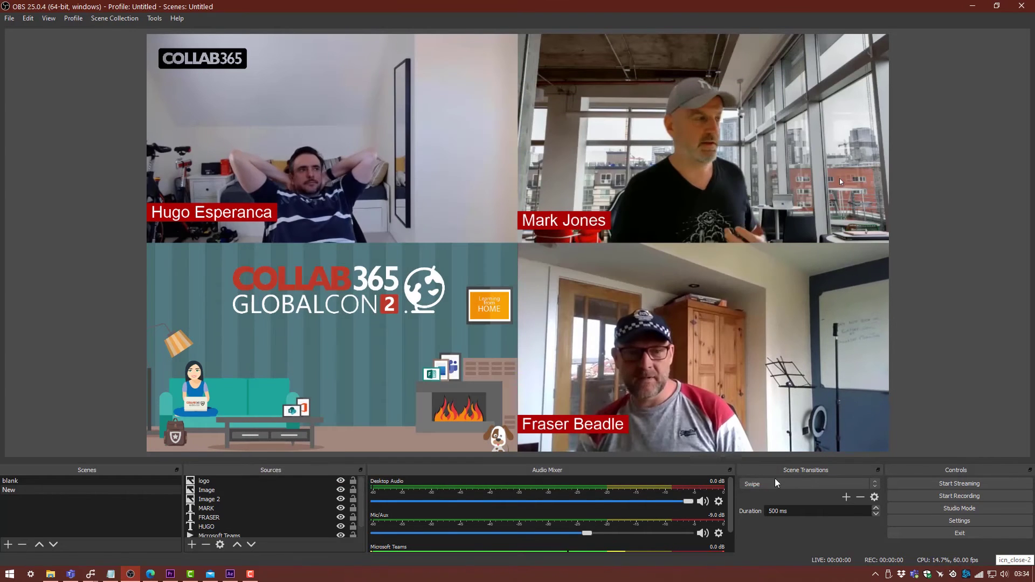
{"action": "left_click", "coordinate": [937, 486]}
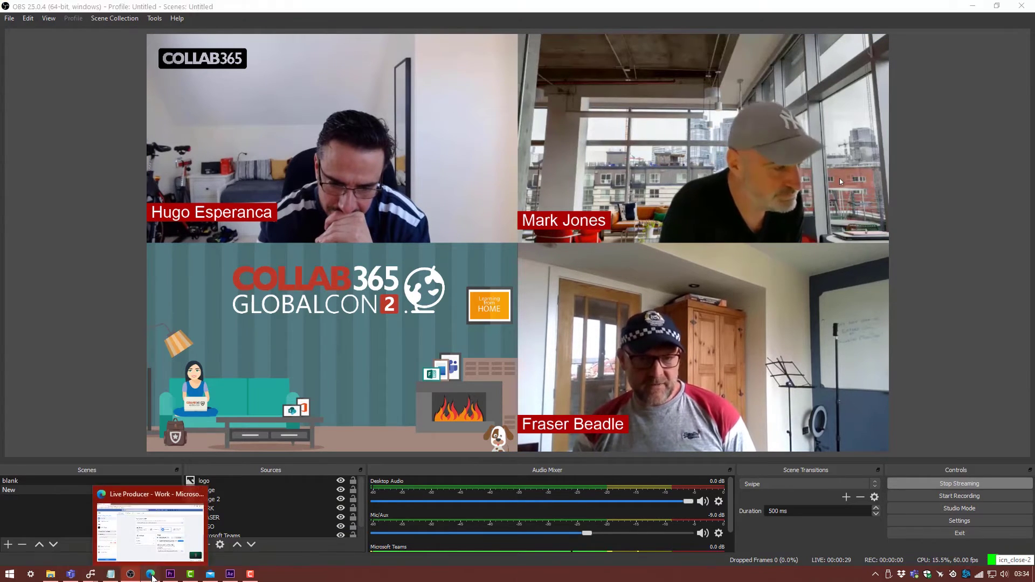
Title the Facebook live video 'Test', describe it as 'Something', and mark it a test broadcast
{"action": "left_click", "coordinate": [151, 574]}
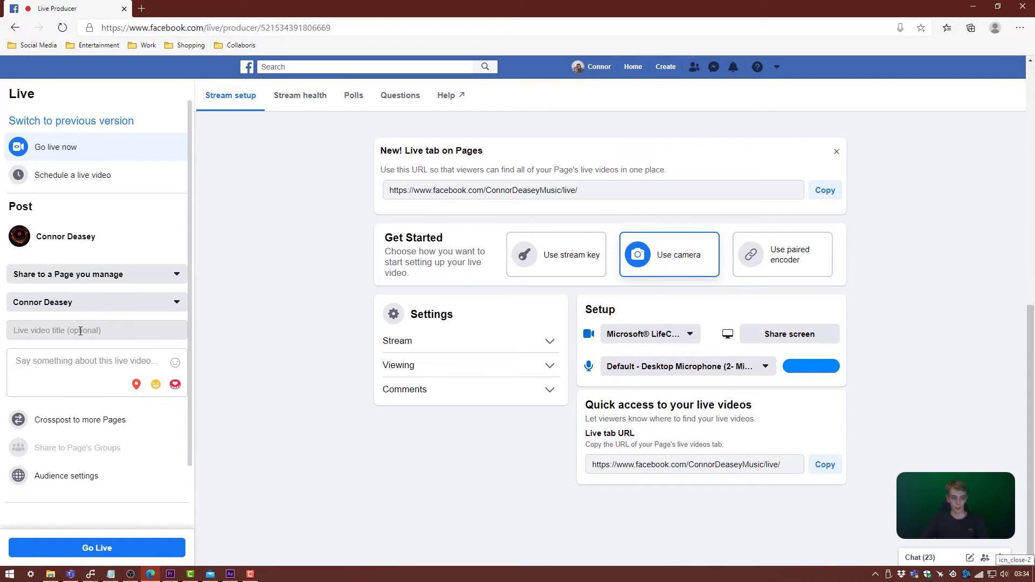
{"action": "left_click", "coordinate": [86, 329]}
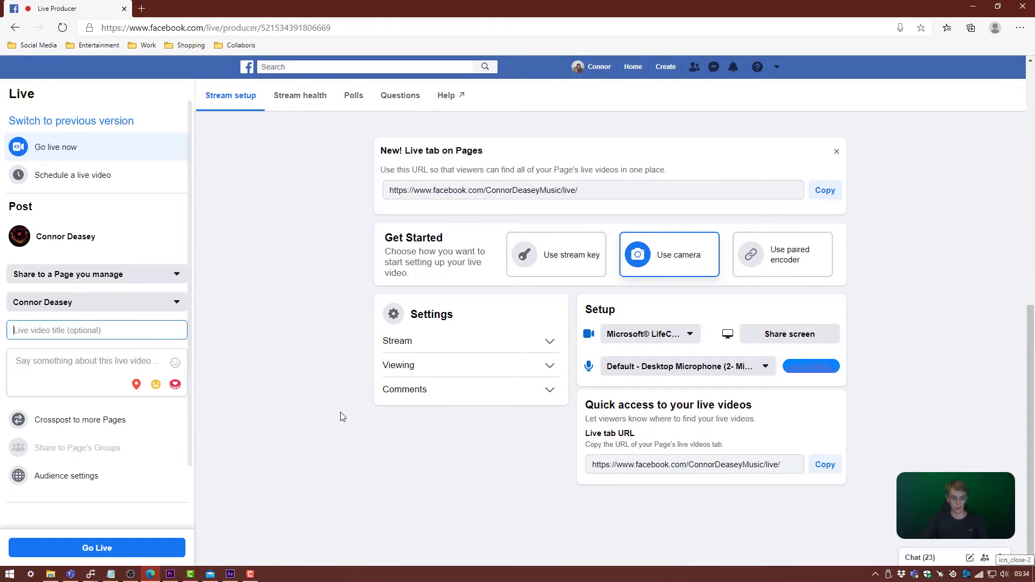
{"action": "type", "text": "Test"}
{"action": "left_click", "coordinate": [272, 413]}
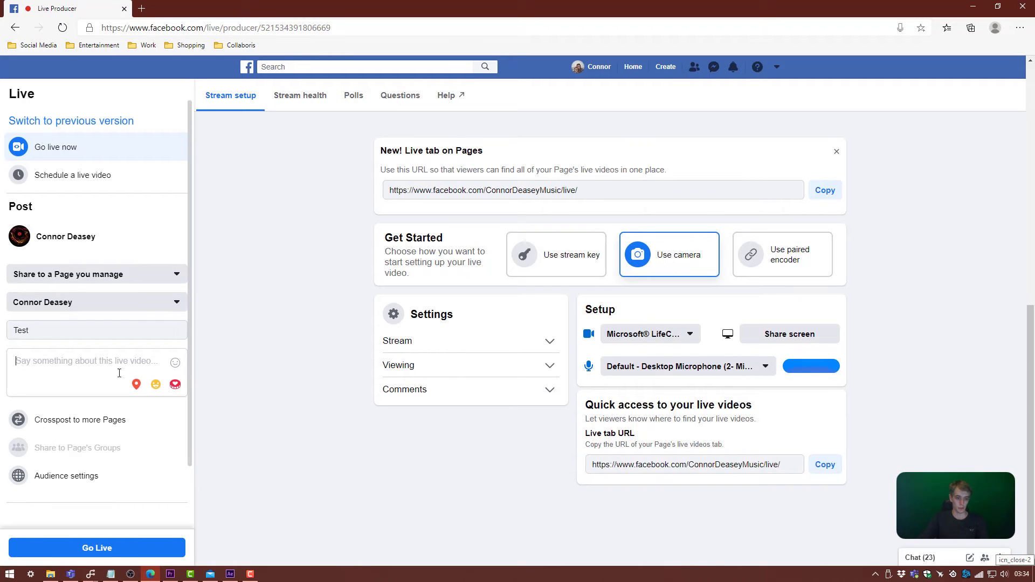
{"action": "type", "text": "Something"}
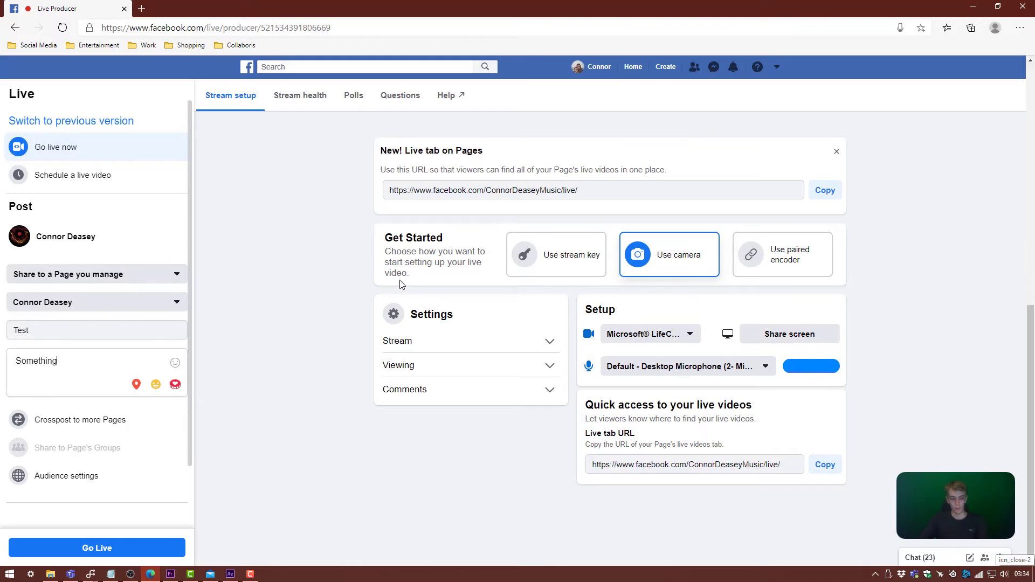
{"action": "scroll", "coordinate": [139, 482], "scroll_direction": "down", "scroll_amount": 2}
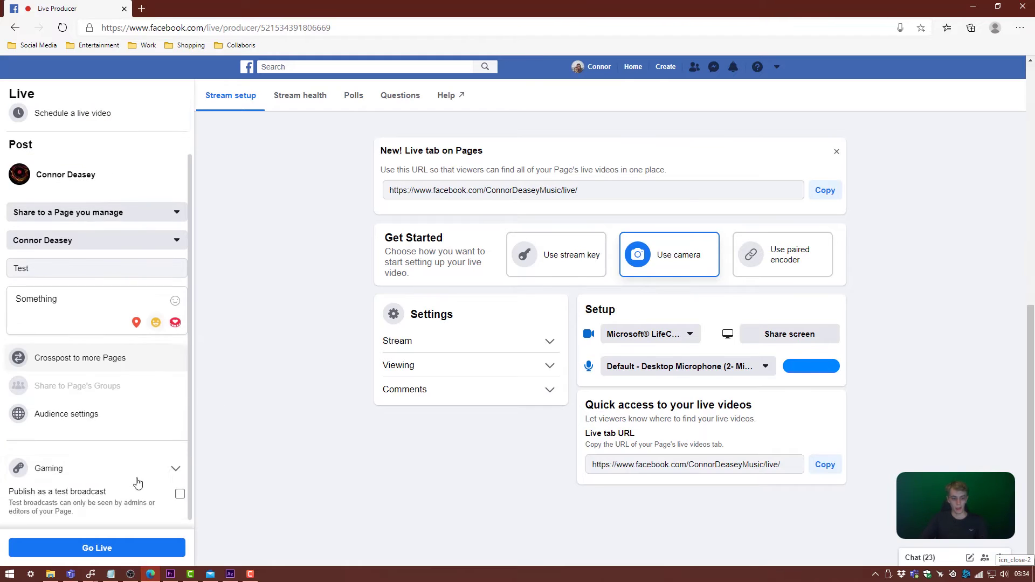
{"action": "left_click", "coordinate": [178, 495]}
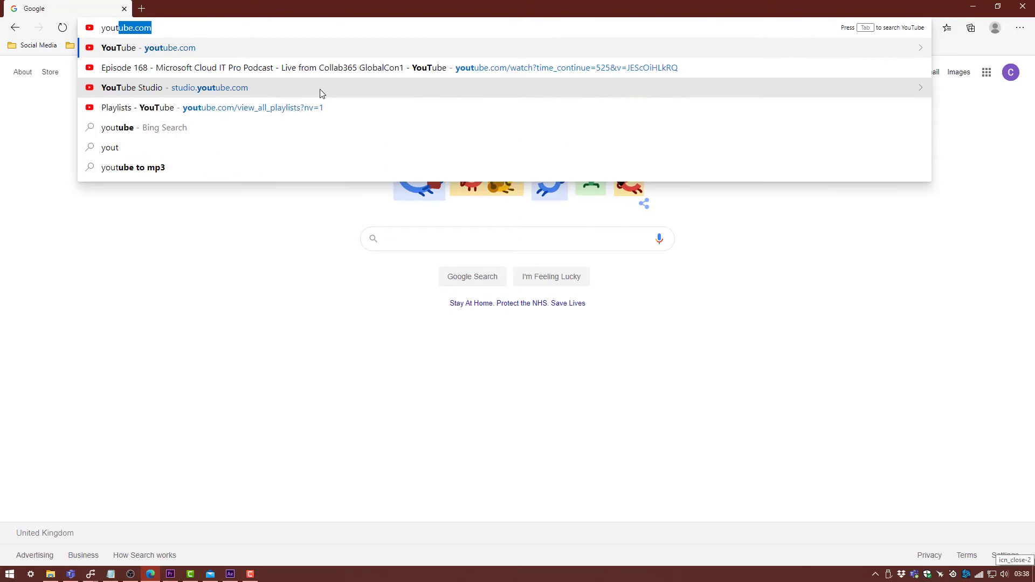
Open YouTube's Go live setup and start a fresh stream without reusing old settings
{"action": "key", "text": "Return"}
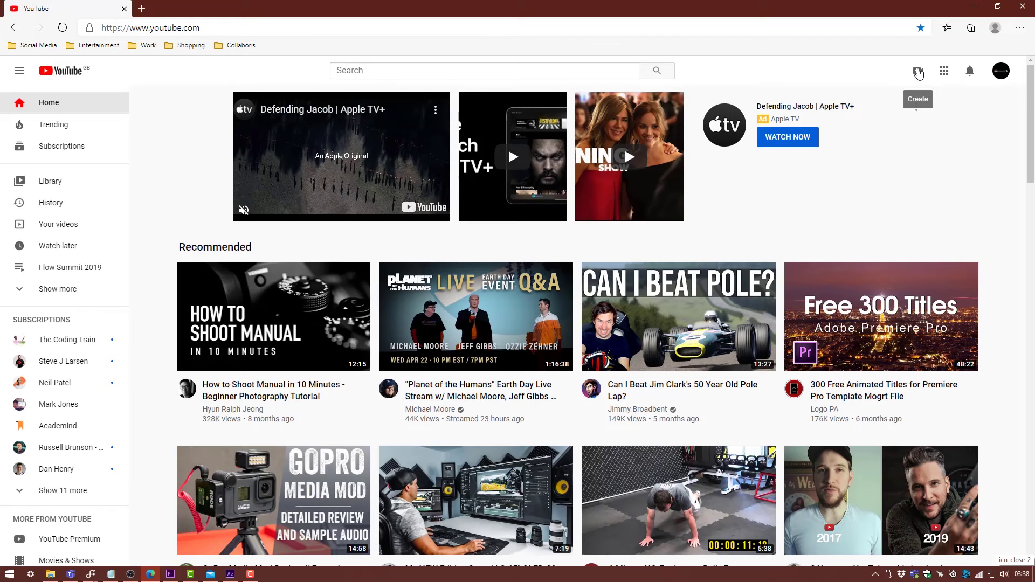
{"action": "left_click", "coordinate": [918, 73]}
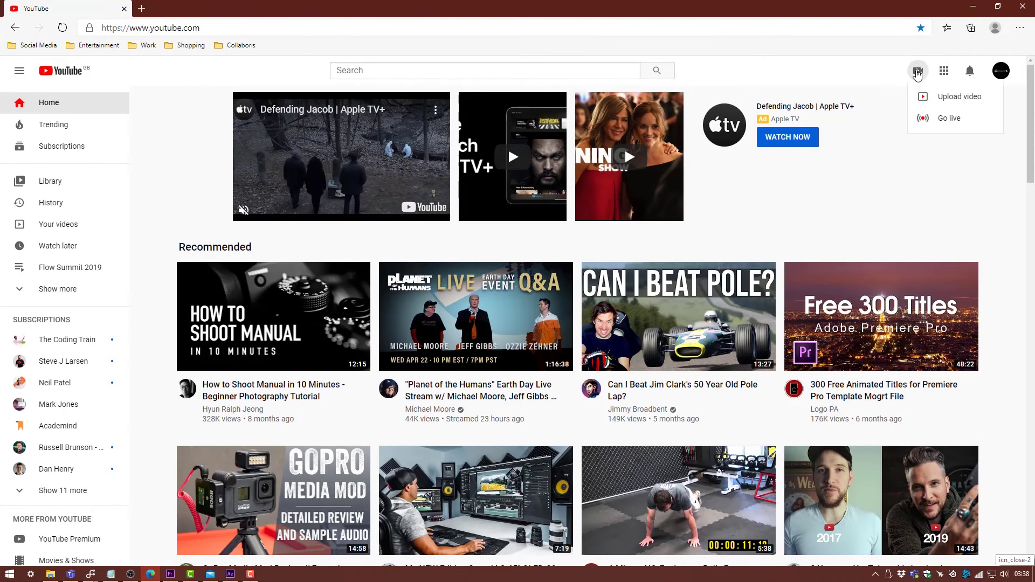
{"action": "left_click", "coordinate": [937, 121]}
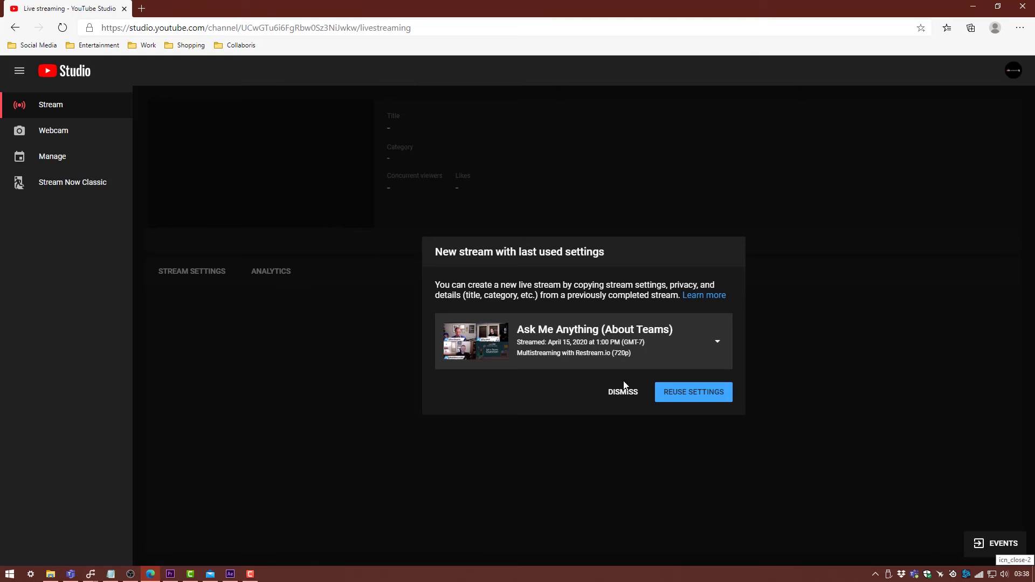
{"action": "left_click", "coordinate": [620, 393]}
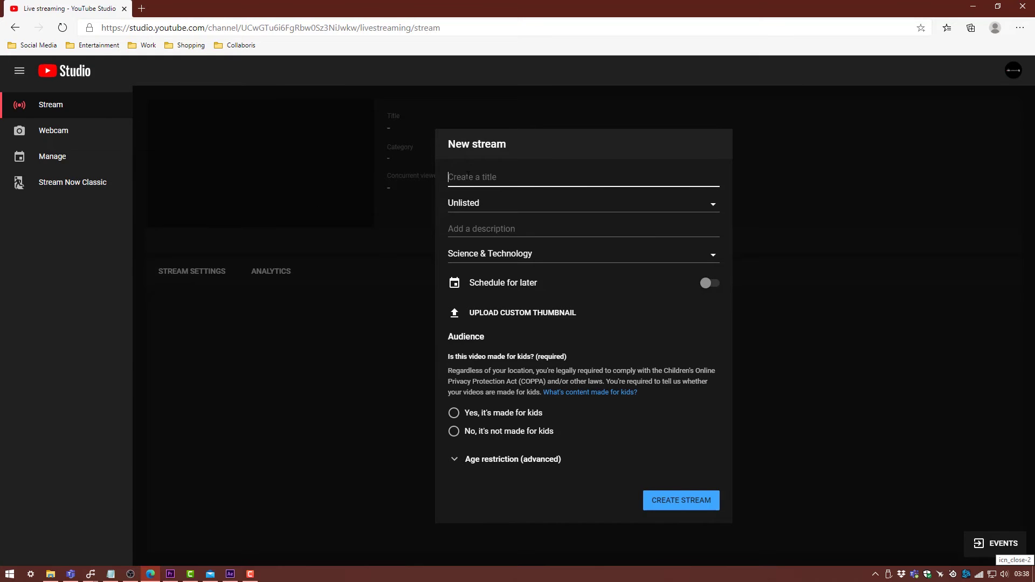
Title the new stream 'Test' and set its visibility to Private
{"action": "type", "text": "Test"}
{"action": "left_click", "coordinate": [519, 216]}
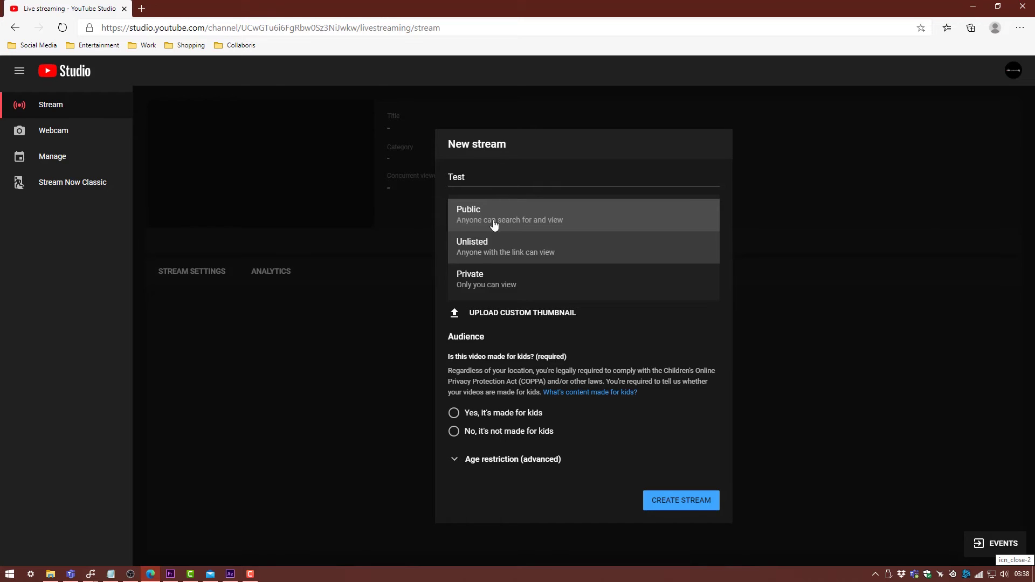
{"action": "left_click", "coordinate": [480, 276]}
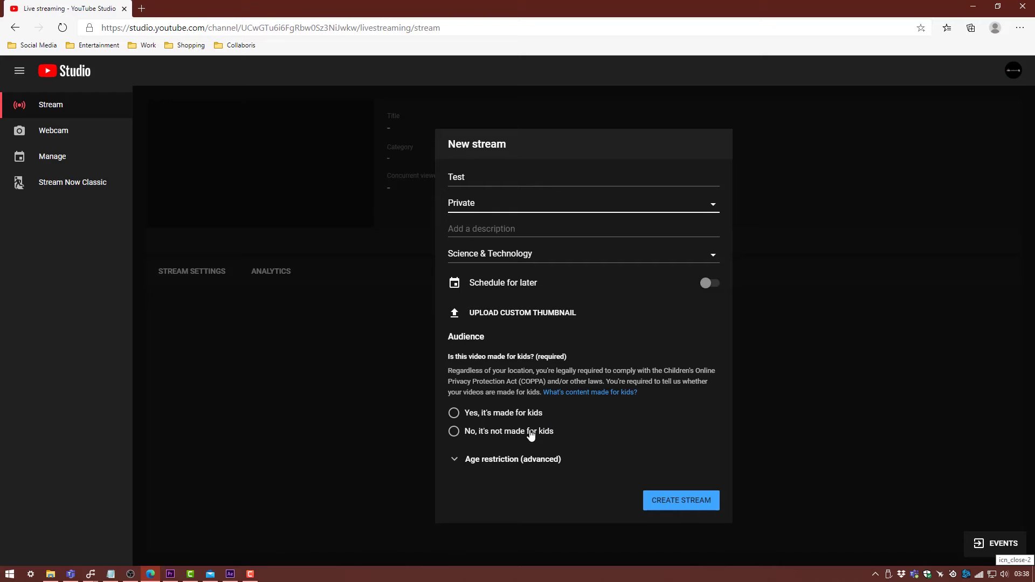
Create the private 'Test' live stream with the chosen settings
{"action": "left_click", "coordinate": [686, 501]}
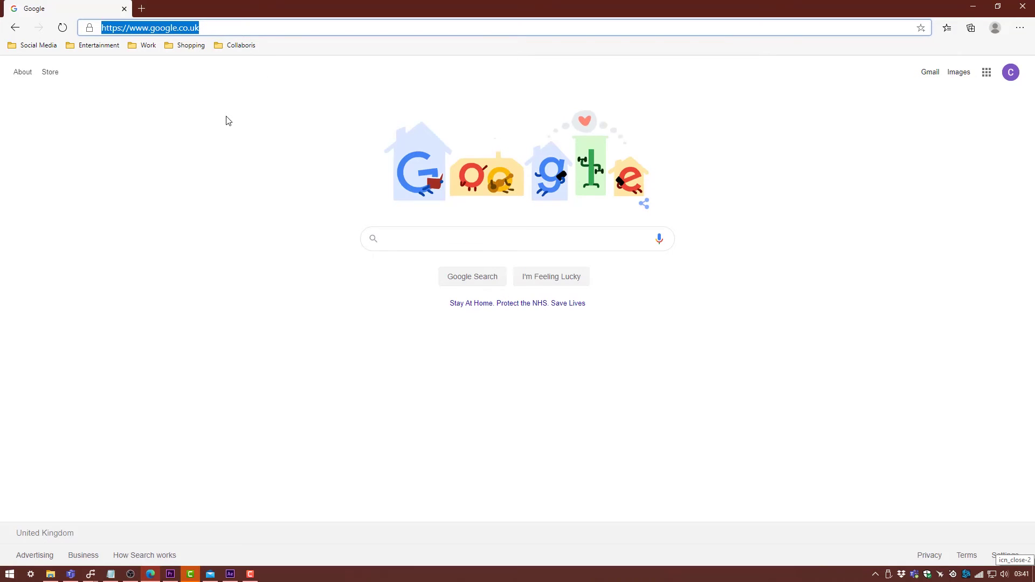
Load and refresh the Restream channel dashboard at restream.io
{"action": "type", "text": "resto"}
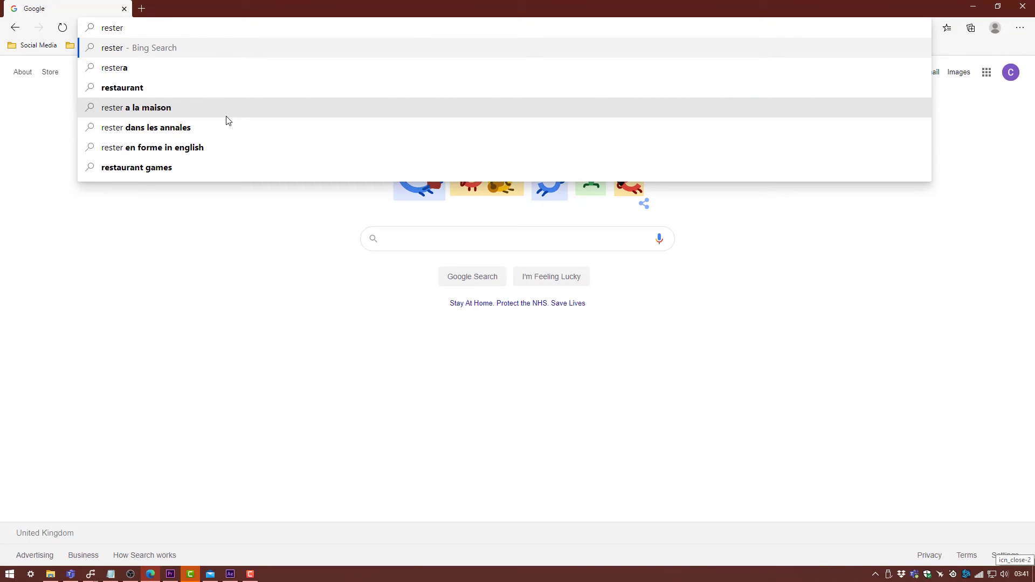
{"action": "key", "text": "BackSpace"}
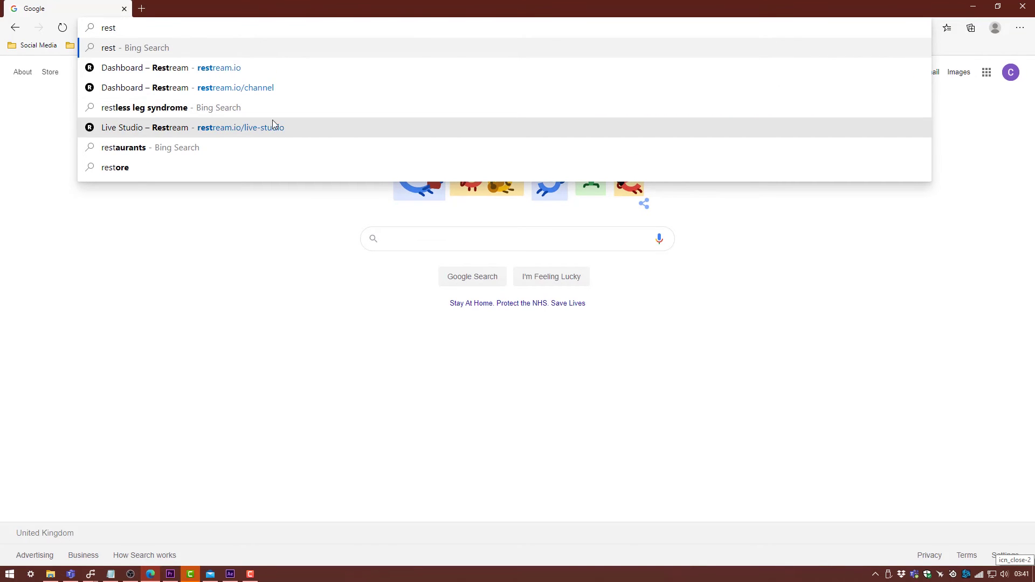
{"action": "left_click", "coordinate": [224, 87]}
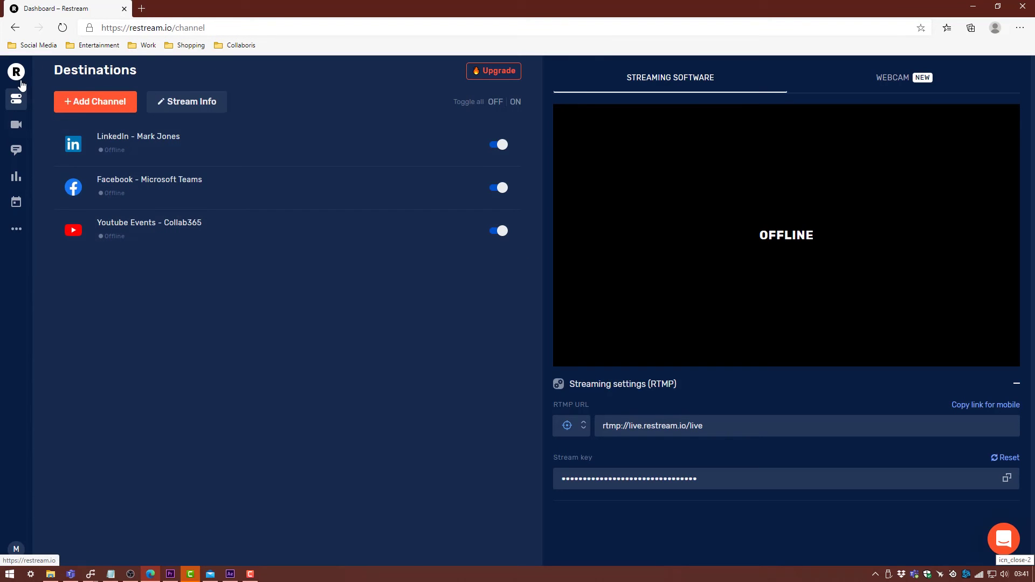
{"action": "left_click", "coordinate": [19, 108]}
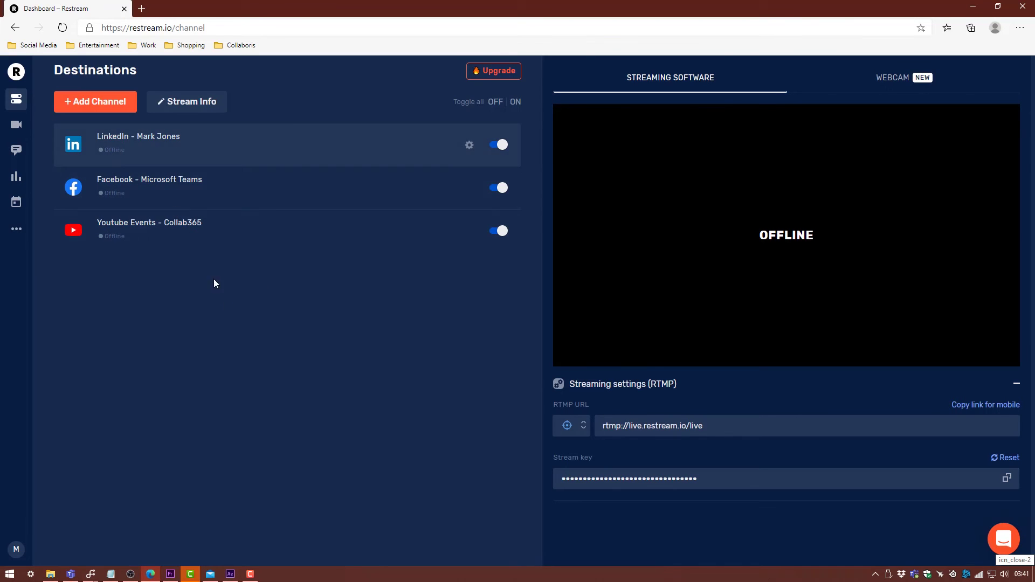
Browse the services available as new Restream channels, then close the list without adding one
{"action": "left_click", "coordinate": [113, 111]}
{"action": "scroll", "coordinate": [576, 323], "scroll_direction": "down", "scroll_amount": 5}
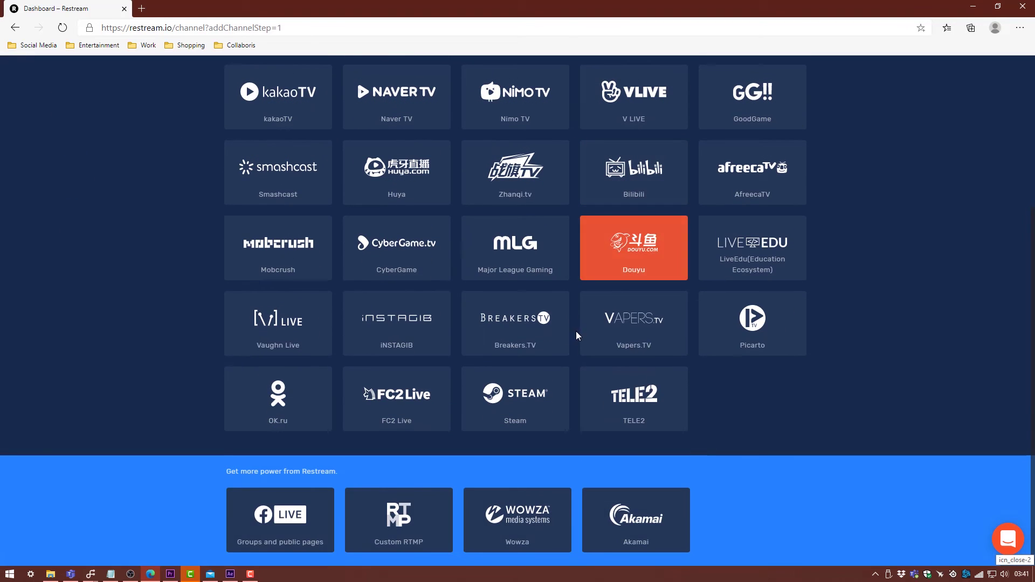
{"action": "scroll", "coordinate": [381, 301], "scroll_direction": "up", "scroll_amount": 4}
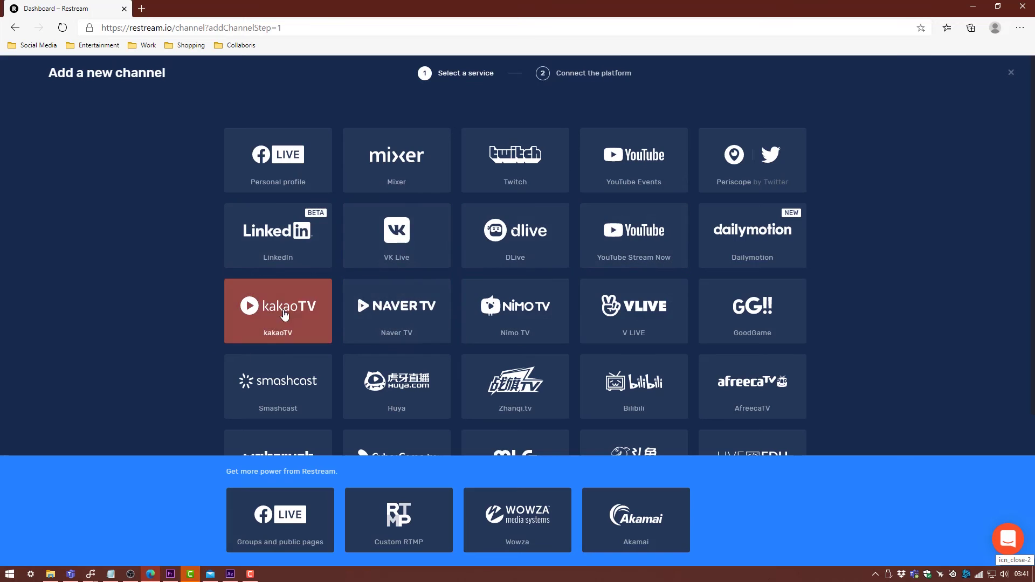
{"action": "left_click", "coordinate": [1011, 73]}
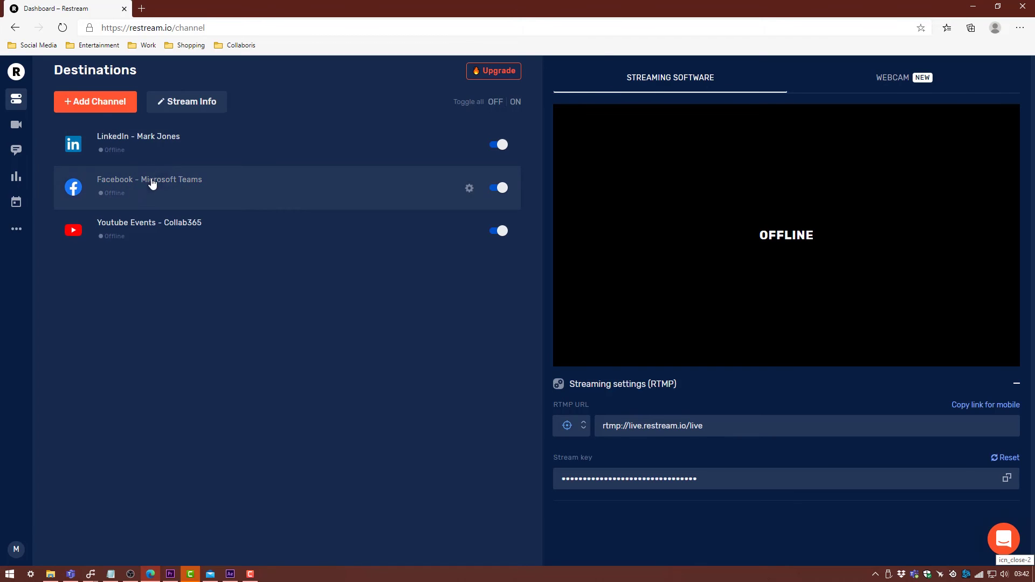
Open Restream chat in the browser and check its platform dropdown beside the message box
{"action": "left_click", "coordinate": [16, 152]}
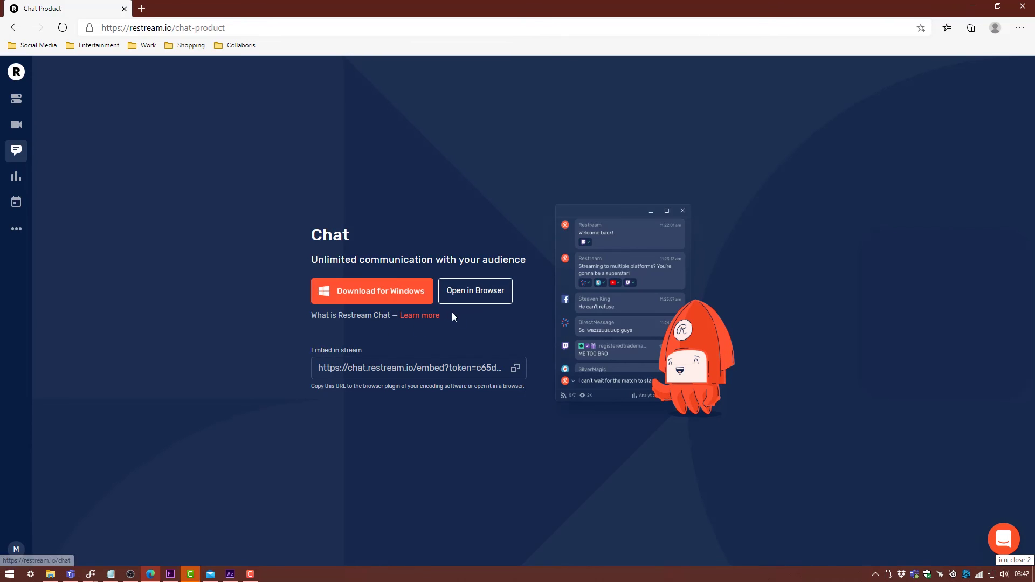
{"action": "left_click", "coordinate": [477, 304]}
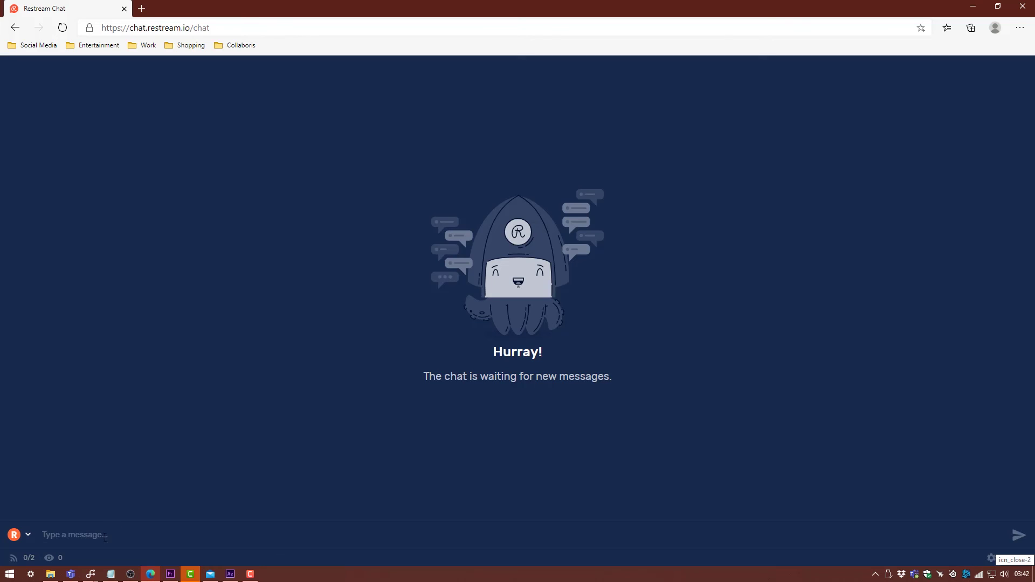
{"action": "mouse_move", "coordinate": [230, 575]}
{"action": "left_click", "coordinate": [28, 535]}
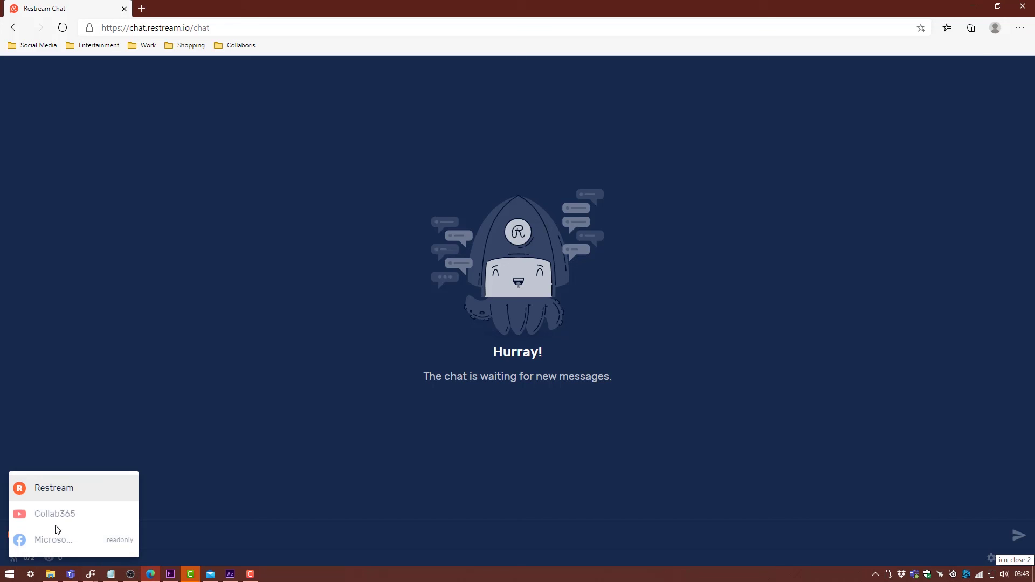
{"action": "left_click", "coordinate": [140, 385]}
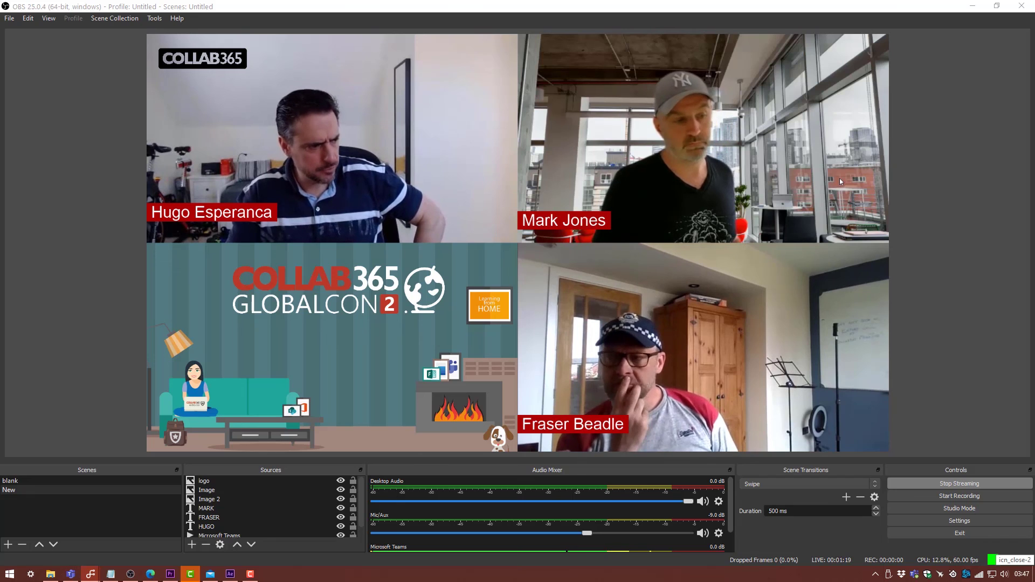
{"action": "left_click", "coordinate": [687, 228]}
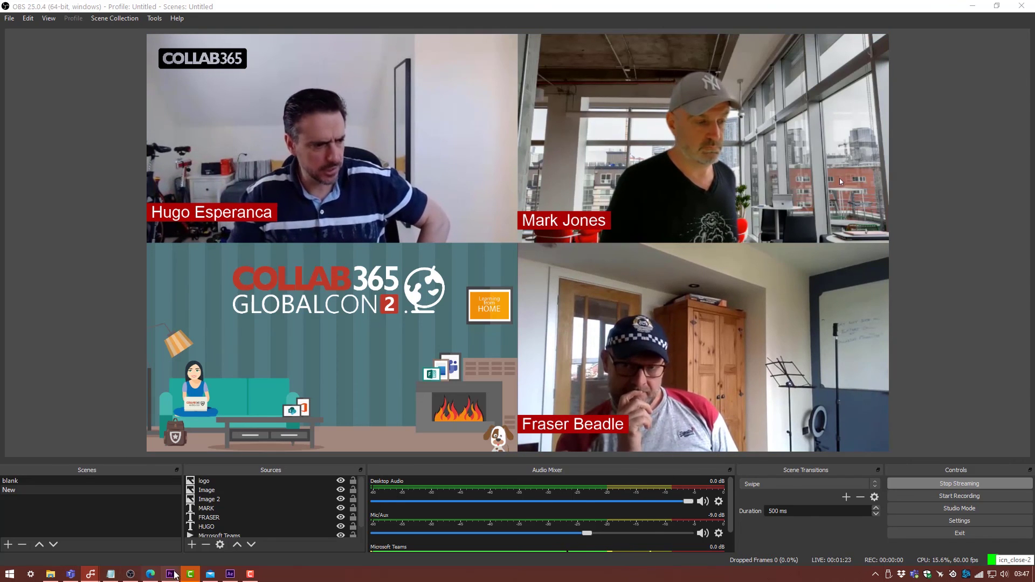
{"action": "left_click", "coordinate": [151, 574]}
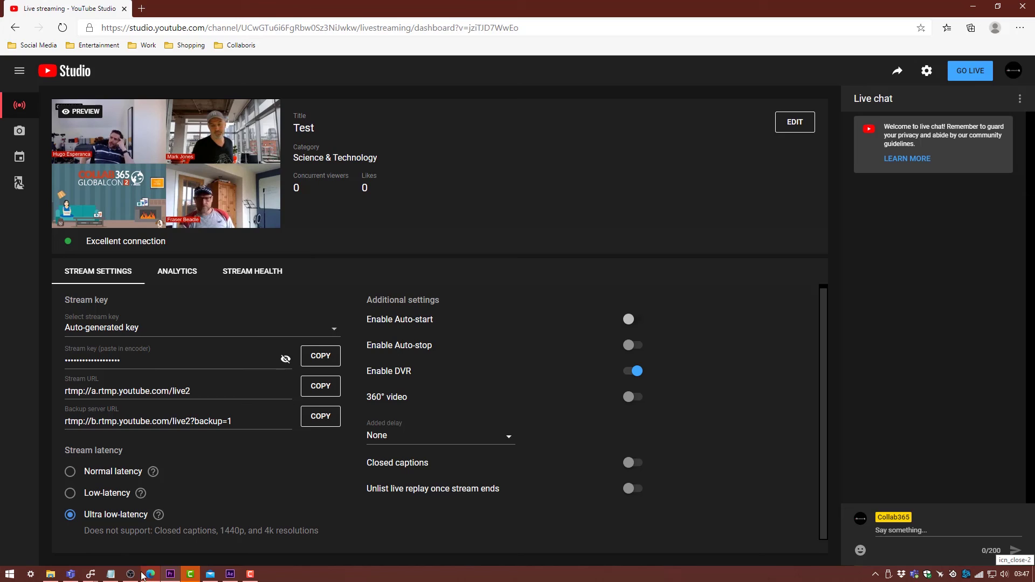
{"action": "left_click", "coordinate": [130, 574]}
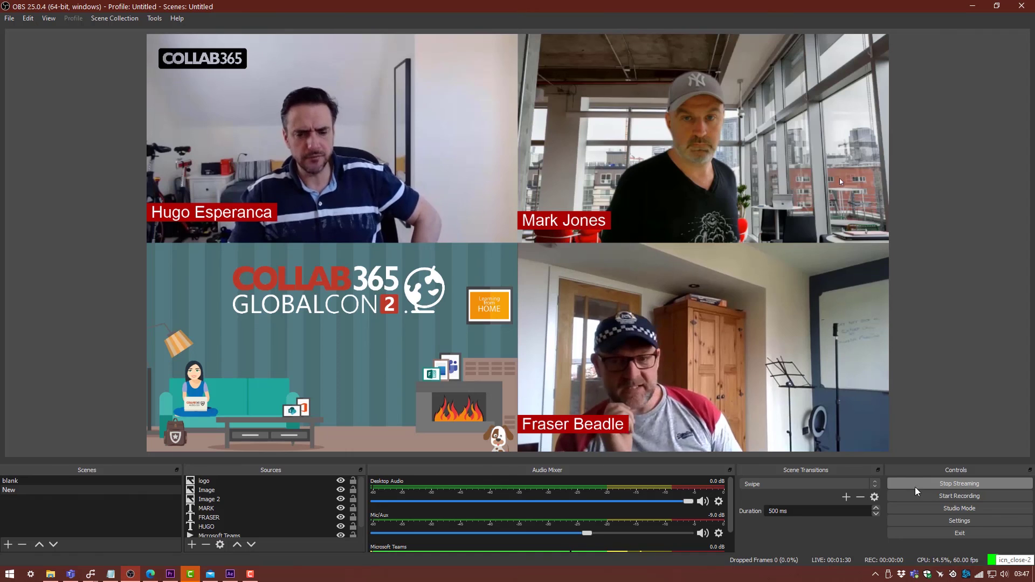
{"action": "left_click", "coordinate": [959, 522]}
{"action": "left_click", "coordinate": [295, 142]}
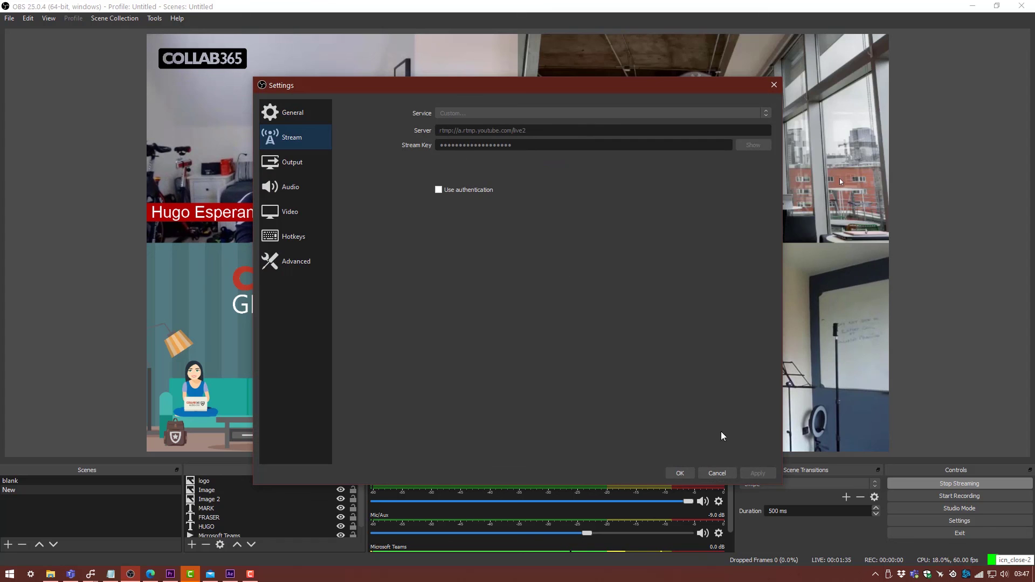
{"action": "left_click", "coordinate": [679, 473]}
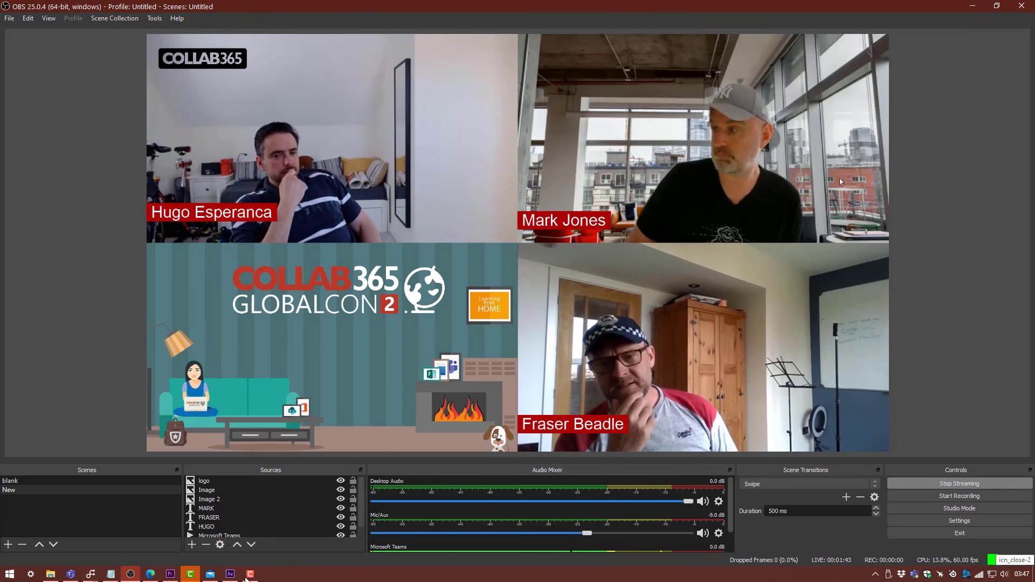
Bring up YouTube Studio's live dashboard showing the Test stream preview and connection status
{"action": "left_click", "coordinate": [151, 573]}
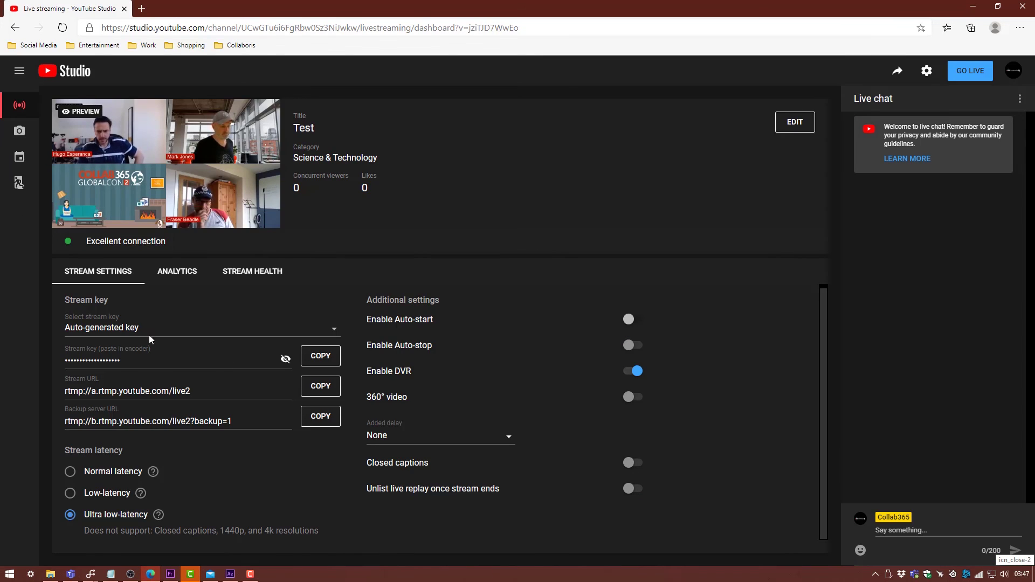